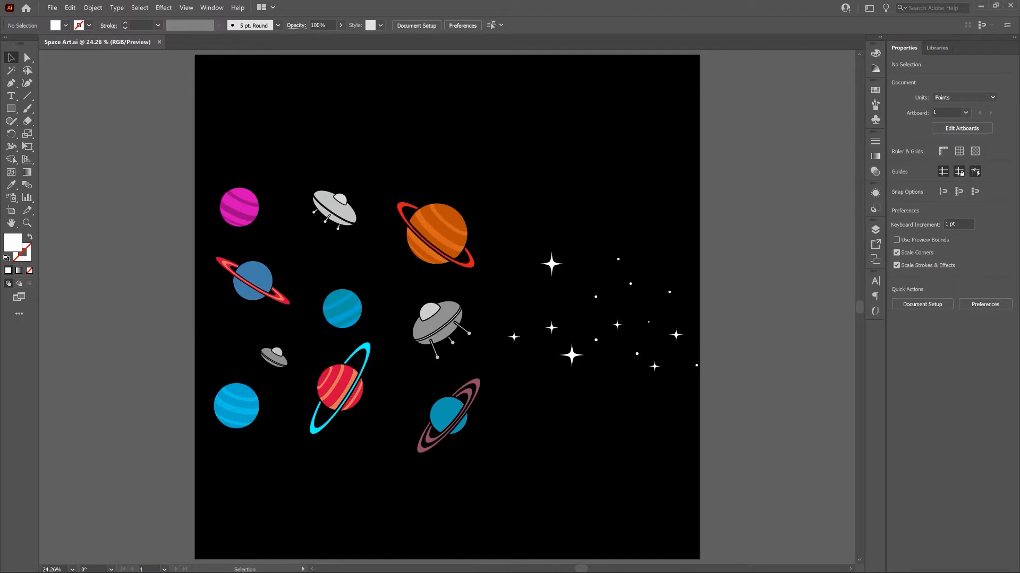
{"action": "left_click", "coordinate": [869, 9]}
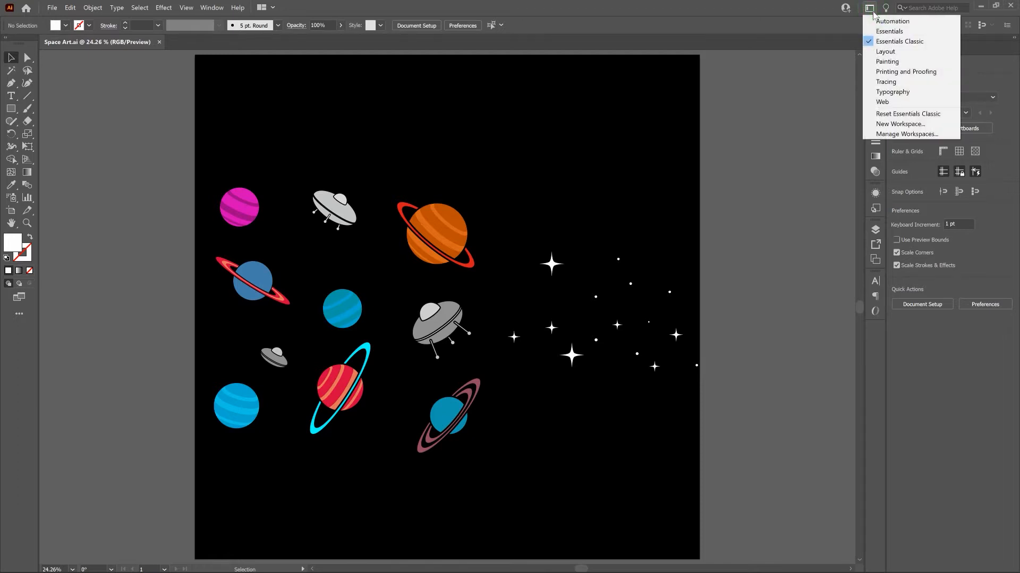
{"action": "left_click", "coordinate": [791, 5]}
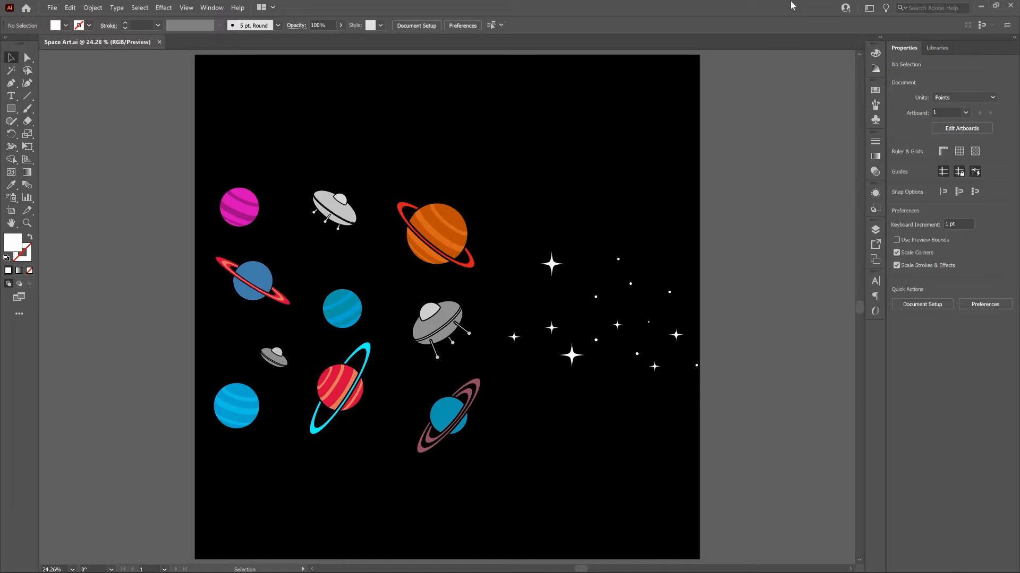
{"action": "left_click", "coordinate": [186, 7]}
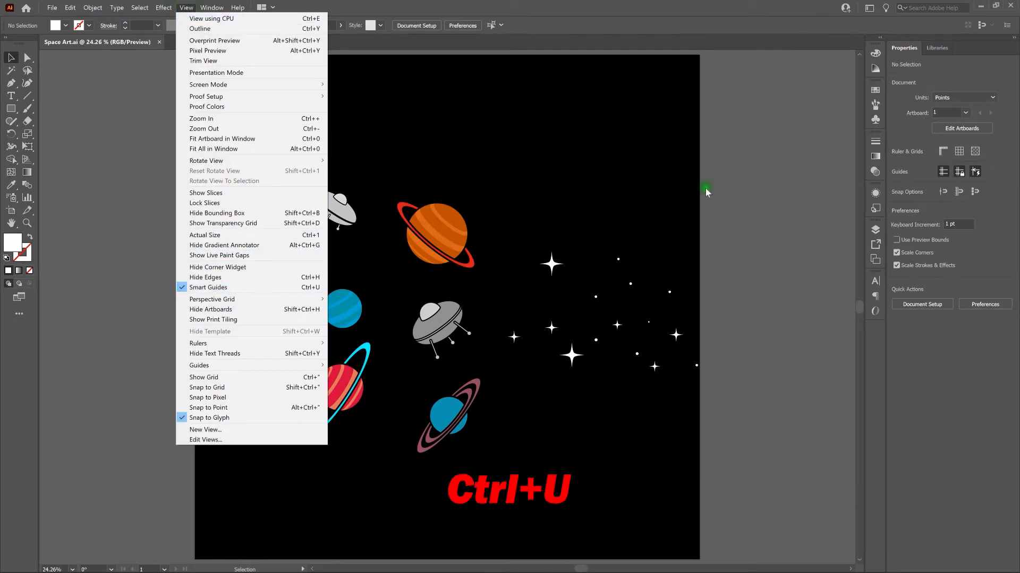
{"action": "left_click", "coordinate": [732, 182]}
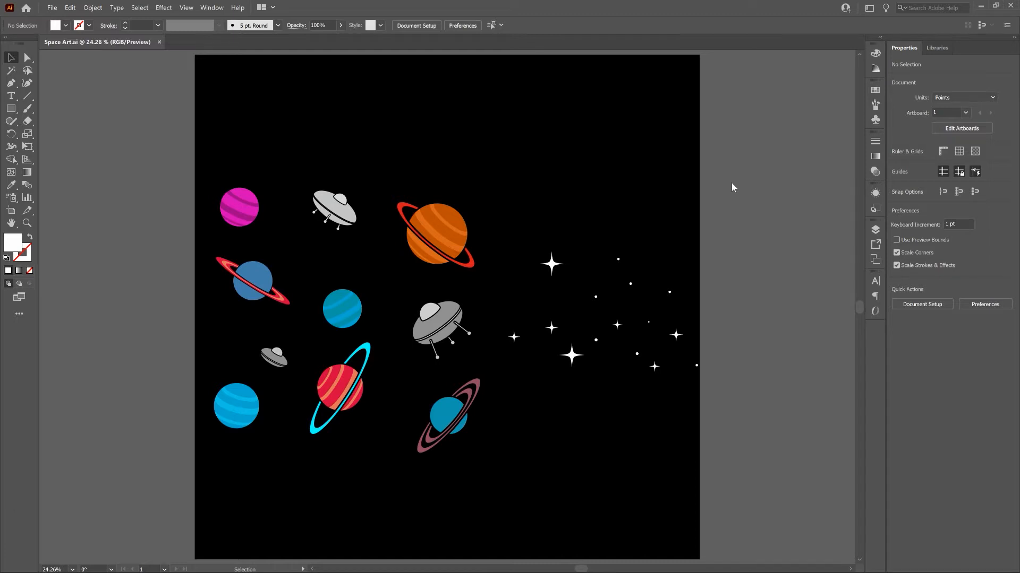
Start a new document from the Print presets and set its units to inches.
{"action": "key", "text": "ctrl"}
{"action": "key", "text": "ctrl+n"}
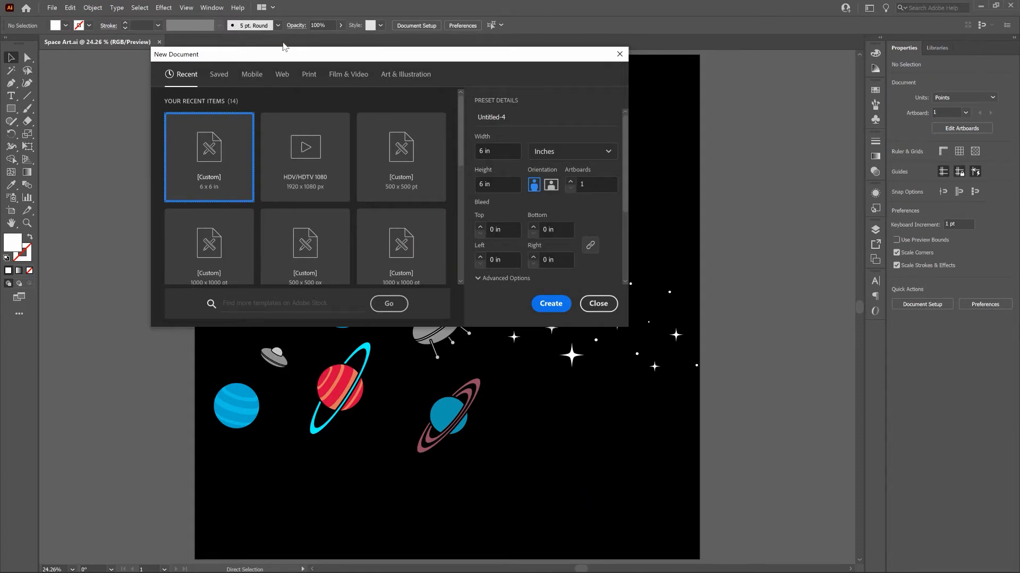
{"action": "left_click", "coordinate": [308, 74]}
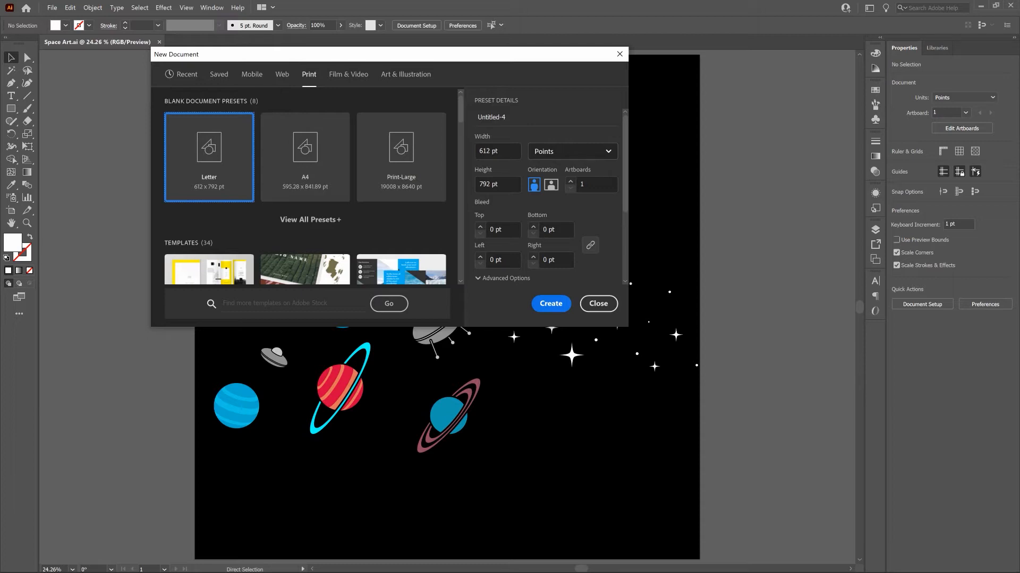
{"action": "left_click", "coordinate": [602, 153]}
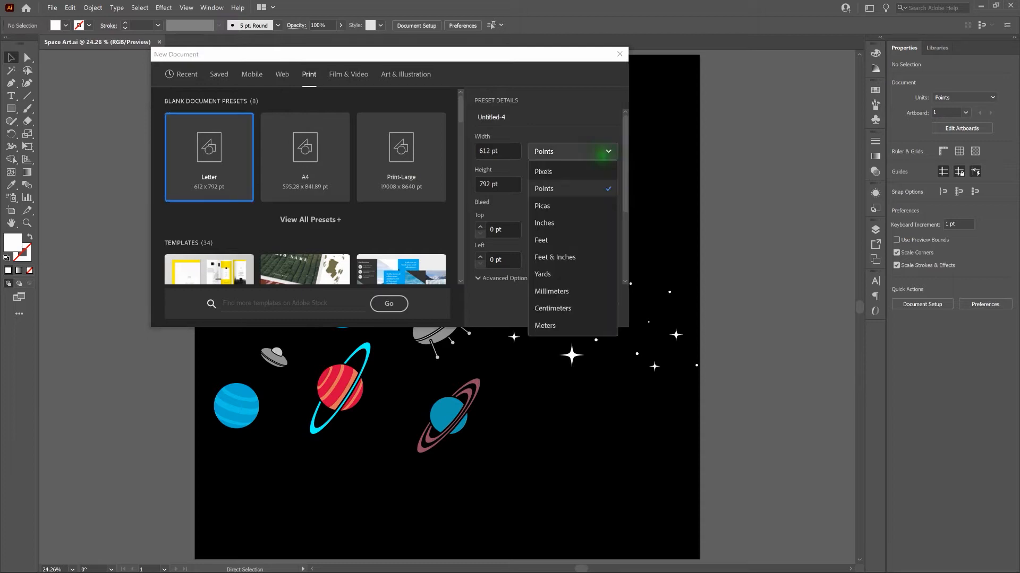
{"action": "left_click", "coordinate": [596, 221]}
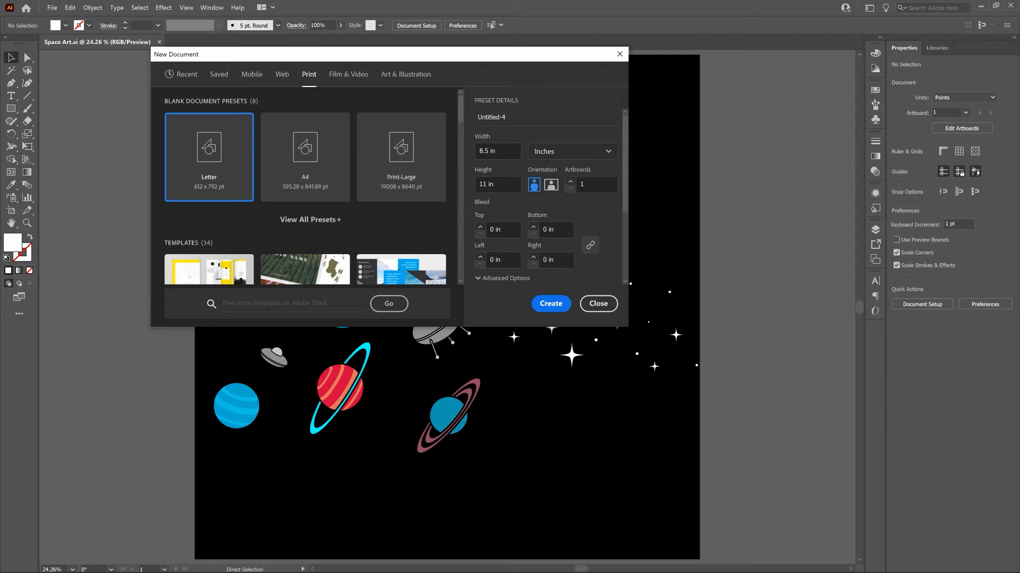
Set the new document's width and height to 6 in, check its colour mode and raster resolution, and create it.
{"action": "left_click", "coordinate": [507, 150]}
{"action": "key", "text": "BackSpace"}
{"action": "key", "text": "BackSpace"}
{"action": "key", "text": "BackSpace"}
{"action": "key", "text": "BackSpace"}
{"action": "key", "text": "BackSpace"}
{"action": "key", "text": "BackSpace"}
{"action": "type", "text": "6"}
{"action": "key", "text": "Tab"}
{"action": "type", "text": "6"}
{"action": "key", "text": "Tab"}
{"action": "scroll", "coordinate": [625, 189], "scroll_direction": "down", "scroll_amount": 2}
{"action": "left_click_drag", "start_coordinate": [626, 189], "coordinate": [618, 256]}
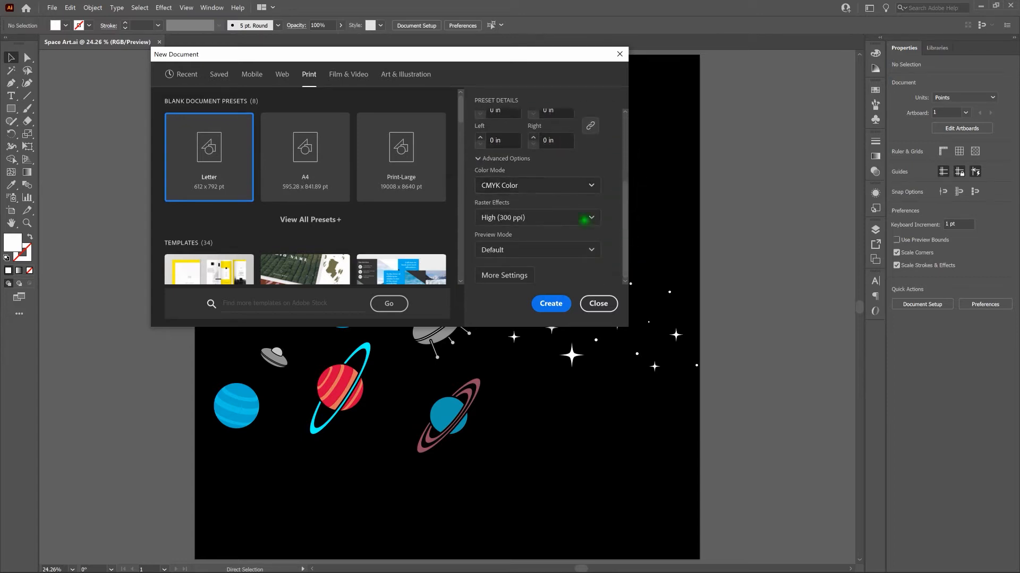
{"action": "left_click", "coordinate": [553, 303]}
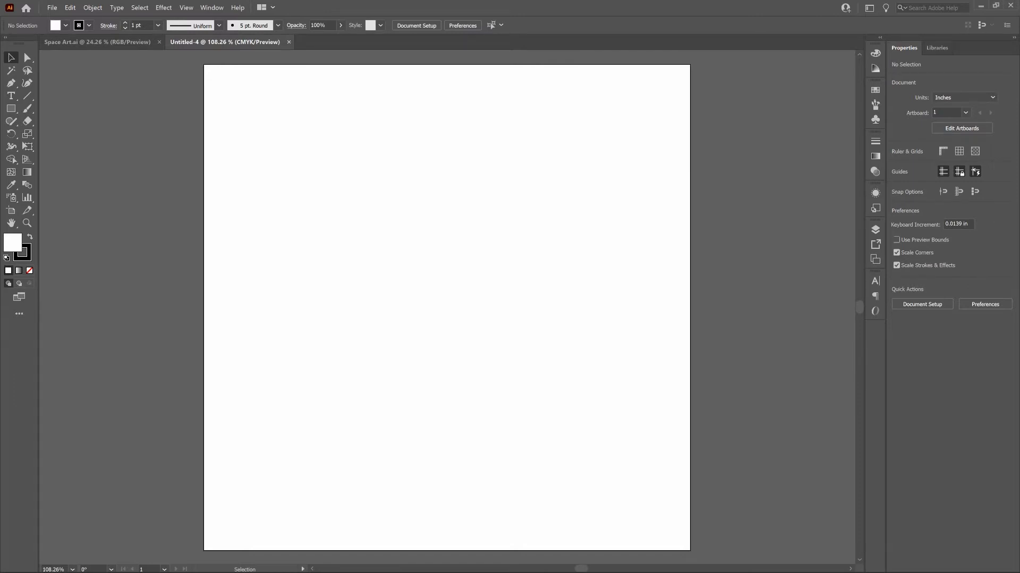
Draw a 6 x 6 in rectangle that covers the whole artboard from corner to corner.
{"action": "left_click", "coordinate": [10, 108]}
{"action": "key", "text": "m"}
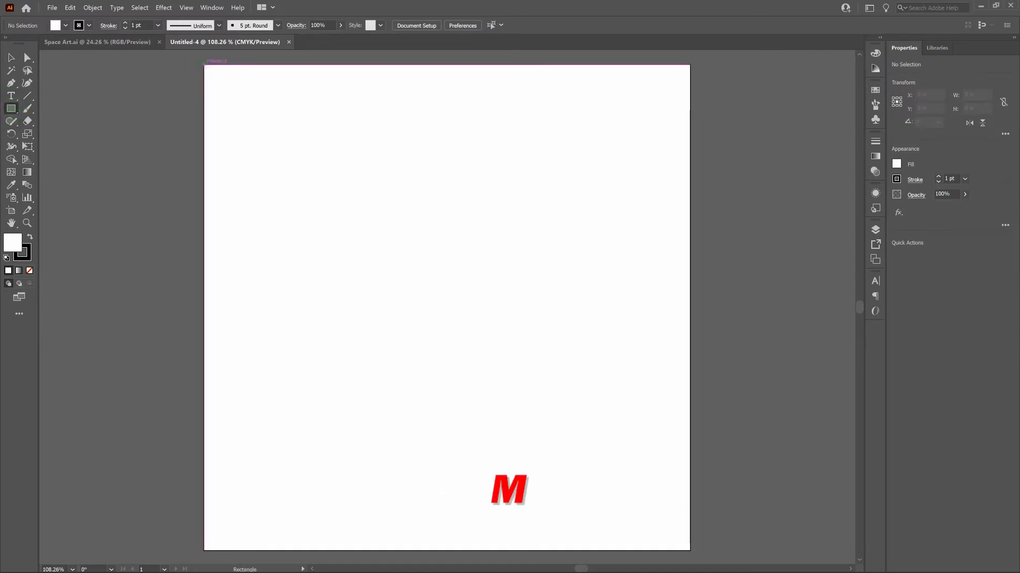
{"action": "left_click_drag", "start_coordinate": [204, 66], "coordinate": [689, 550]}
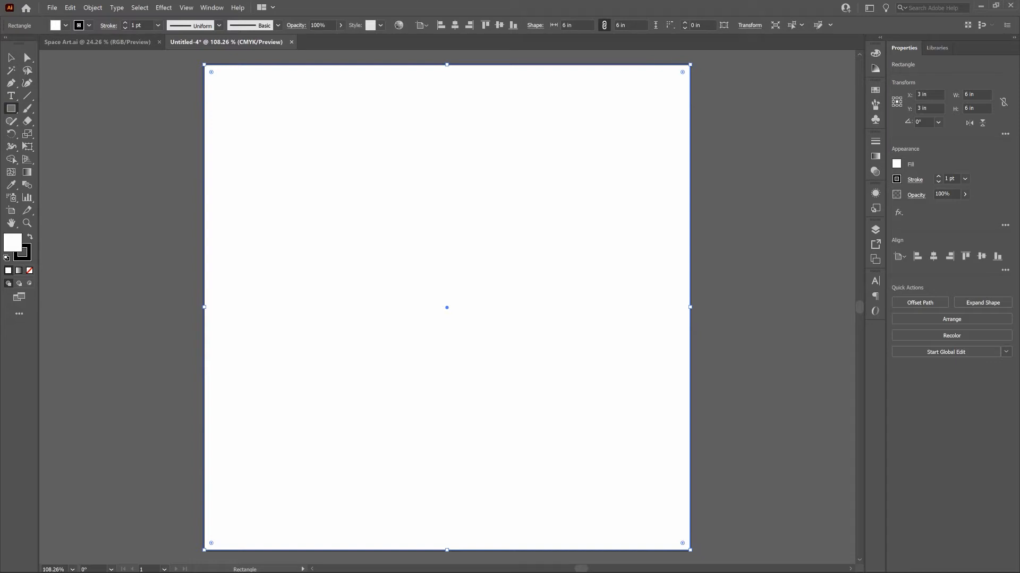
Give the artboard-sized rectangle a black fill with no stroke, and deselect it.
{"action": "left_click", "coordinate": [29, 236]}
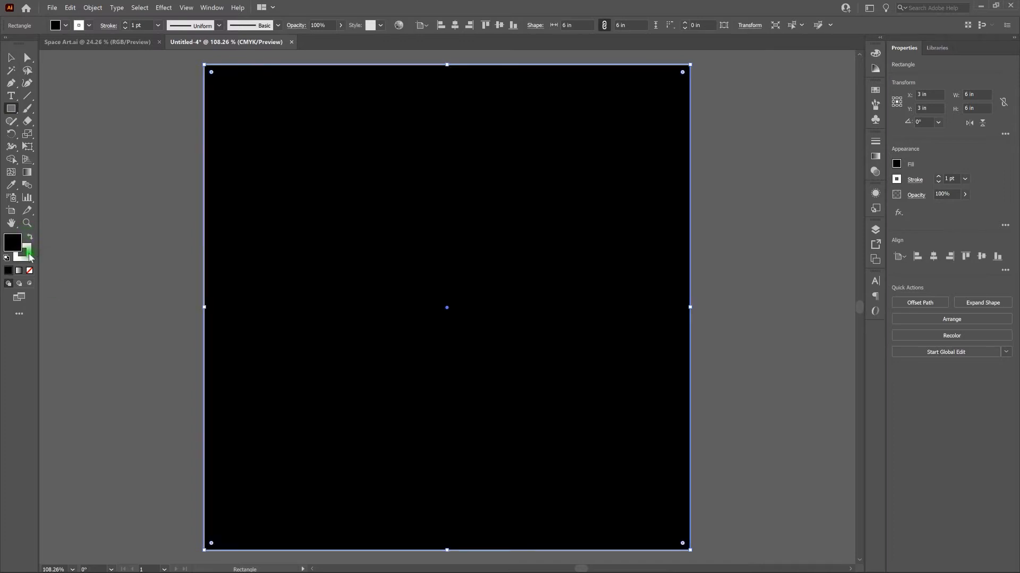
{"action": "left_click", "coordinate": [27, 253]}
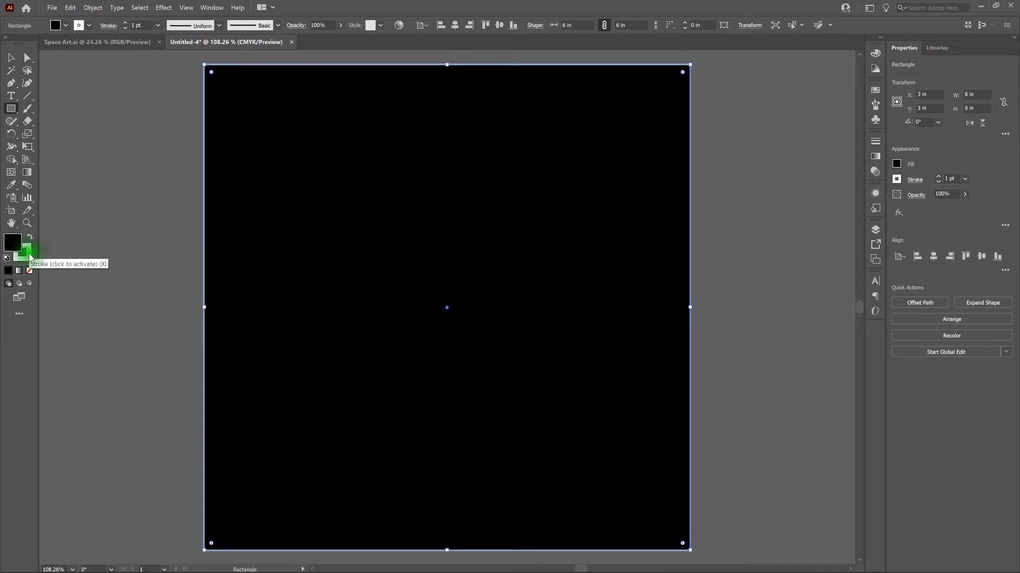
{"action": "left_click", "coordinate": [29, 271]}
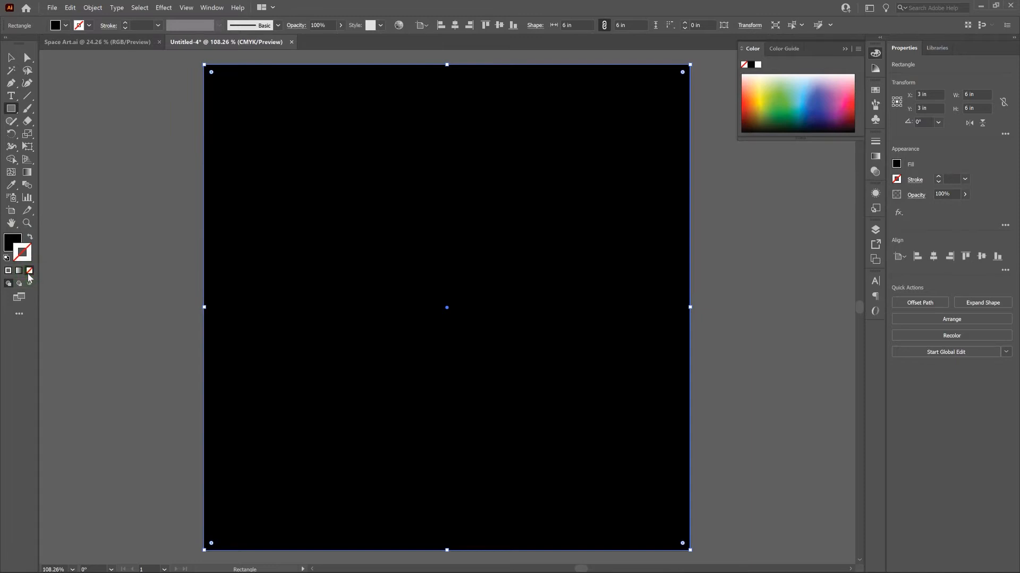
{"action": "left_click", "coordinate": [11, 57]}
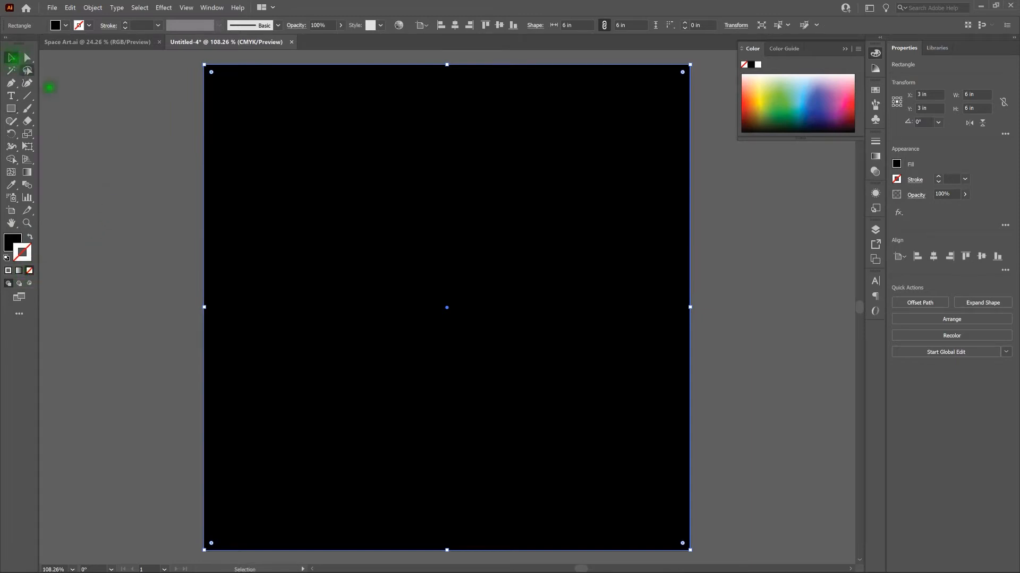
{"action": "left_click", "coordinate": [130, 136]}
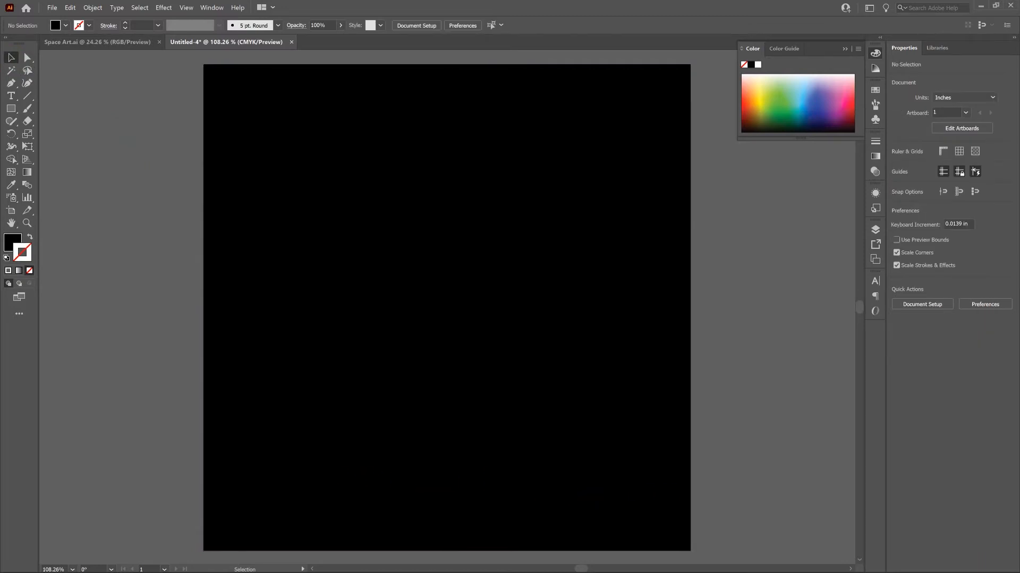
Copy all planets, spaceships and stars from Space Art.ai and paste them into the new 6 in document.
{"action": "left_click", "coordinate": [126, 42]}
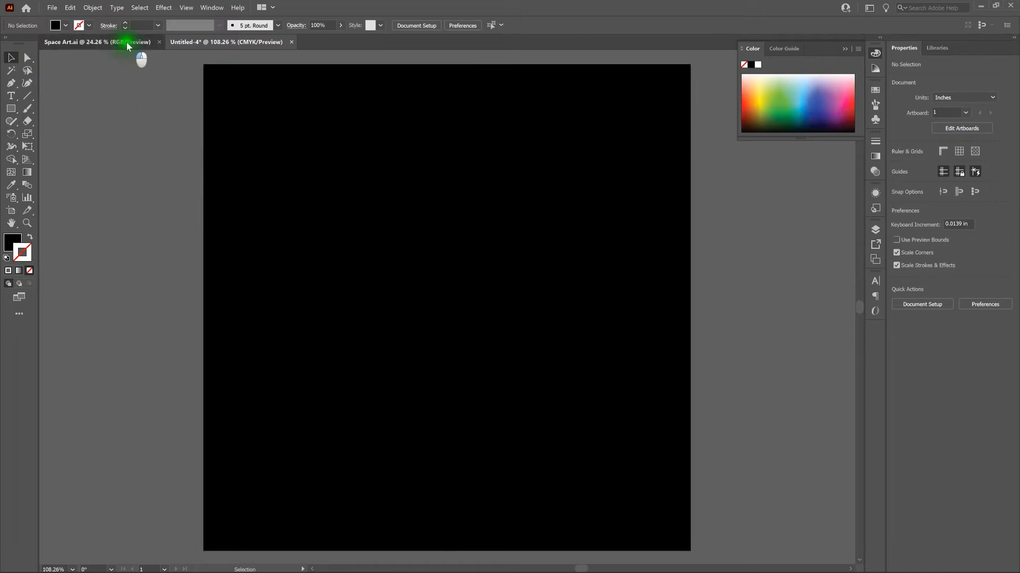
{"action": "left_click_drag", "start_coordinate": [160, 158], "coordinate": [747, 458]}
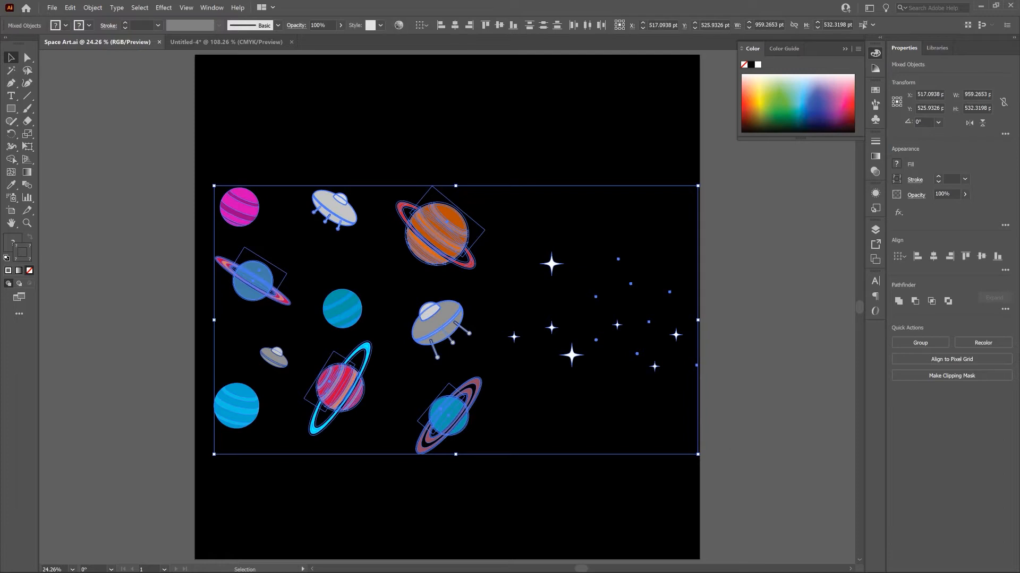
{"action": "key", "text": "ctrl+c"}
{"action": "left_click", "coordinate": [223, 42]}
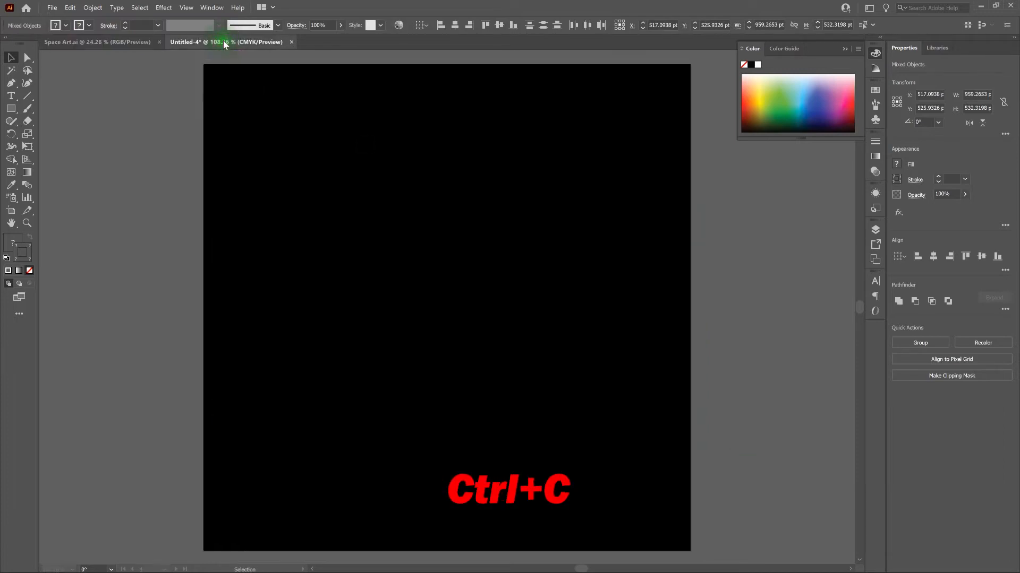
{"action": "key", "text": "ctrl+v"}
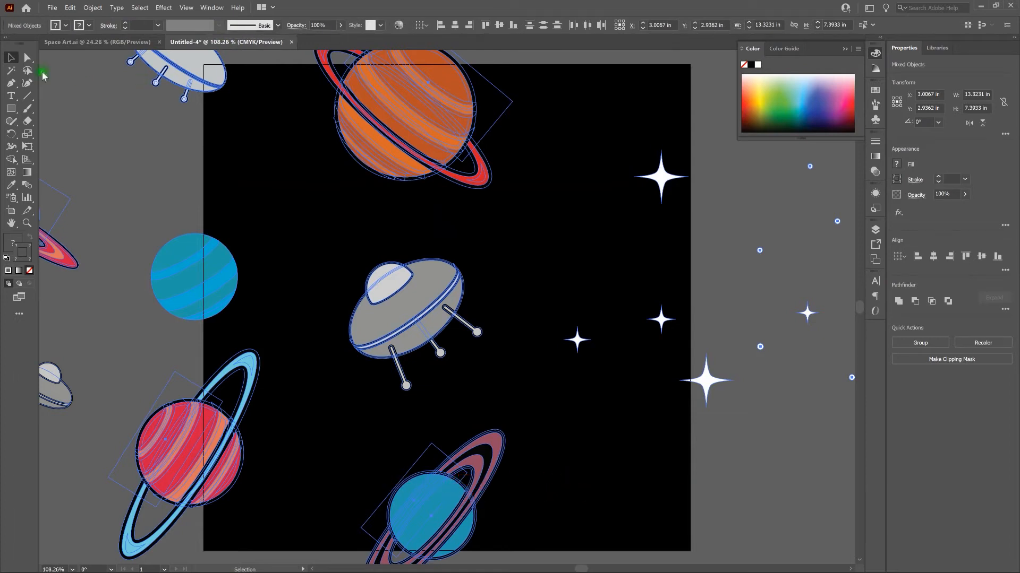
Scale the pasted space artwork uniformly to 52%, including strokes and effects, and deselect it.
{"action": "double_click", "coordinate": [28, 134]}
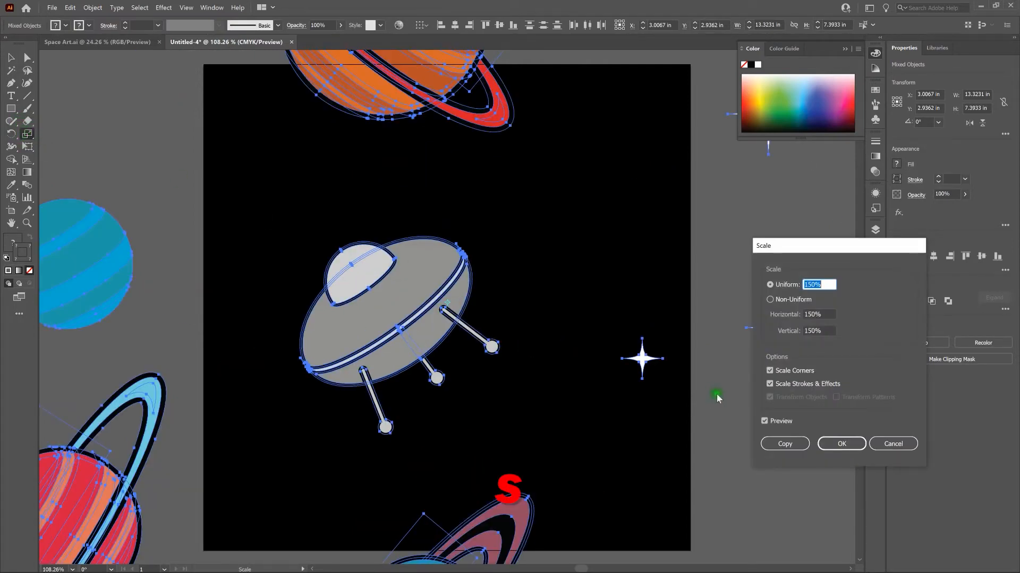
{"action": "key", "text": "Down"}
{"action": "key", "text": "Down"}
{"action": "key", "text": "Down"}
{"action": "key", "text": "Down"}
{"action": "key", "text": "Down"}
{"action": "key", "text": "Down"}
{"action": "key", "text": "Down"}
{"action": "key", "text": "Down"}
{"action": "key", "text": "Down"}
{"action": "key", "text": "Down"}
{"action": "key", "text": "Down"}
{"action": "key", "text": "Down"}
{"action": "key", "text": "Down"}
{"action": "key", "text": "Down"}
{"action": "key", "text": "Down"}
{"action": "key", "text": "Down"}
{"action": "key", "text": "Down"}
{"action": "key", "text": "Down"}
{"action": "key", "text": "Down"}
{"action": "key", "text": "Down"}
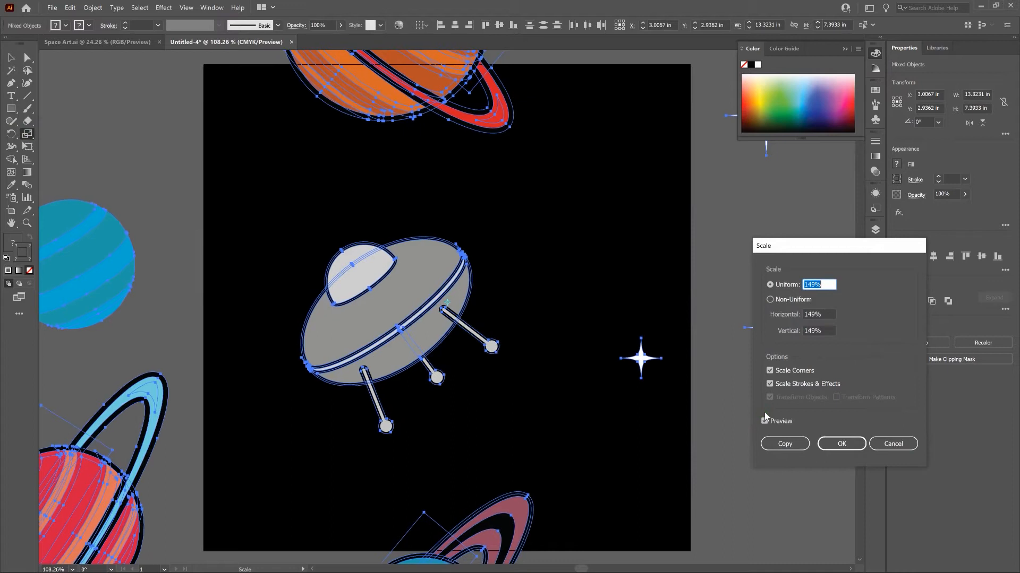
{"action": "key", "text": "Down"}
{"action": "key", "text": "Down"}
{"action": "key", "text": "Down"}
{"action": "key", "text": "Down"}
{"action": "key", "text": "Down"}
{"action": "key", "text": "Down"}
{"action": "key", "text": "Down"}
{"action": "key", "text": "Down"}
{"action": "key", "text": "Down"}
{"action": "key", "text": "Down"}
{"action": "key", "text": "Down"}
{"action": "key", "text": "Down"}
{"action": "key", "text": "Down"}
{"action": "key", "text": "Down"}
{"action": "key", "text": "Down"}
{"action": "key", "text": "Down"}
{"action": "key", "text": "Down"}
{"action": "key", "text": "Down"}
{"action": "key", "text": "Down"}
{"action": "key", "text": "Down"}
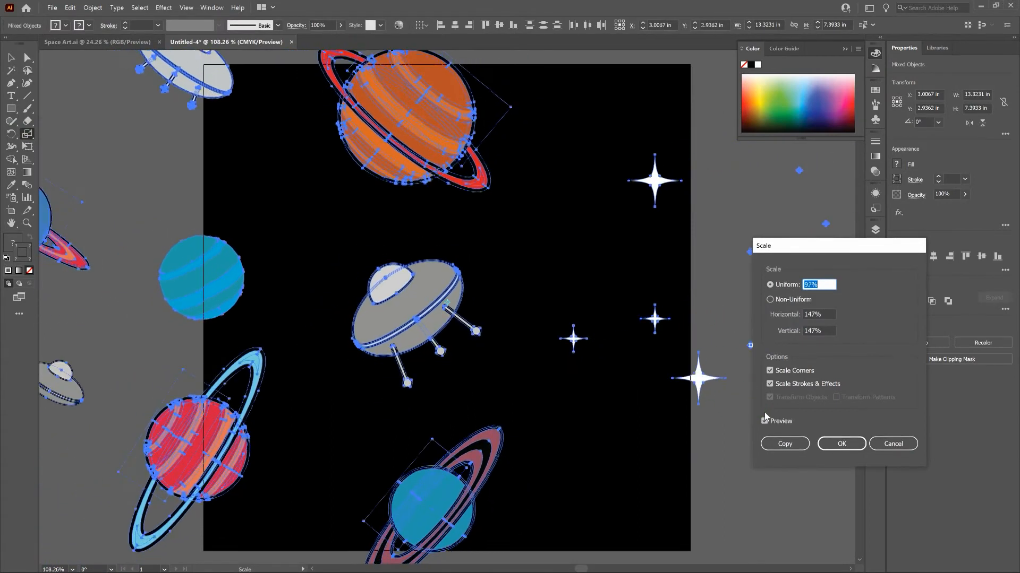
{"action": "key", "text": "Down"}
{"action": "key", "text": "Down"}
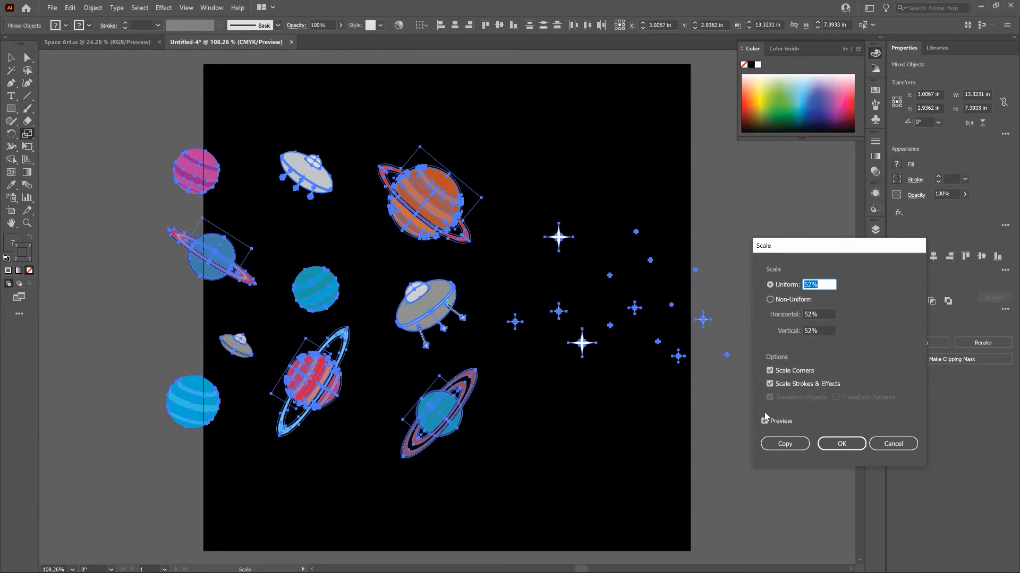
{"action": "left_click", "coordinate": [842, 444]}
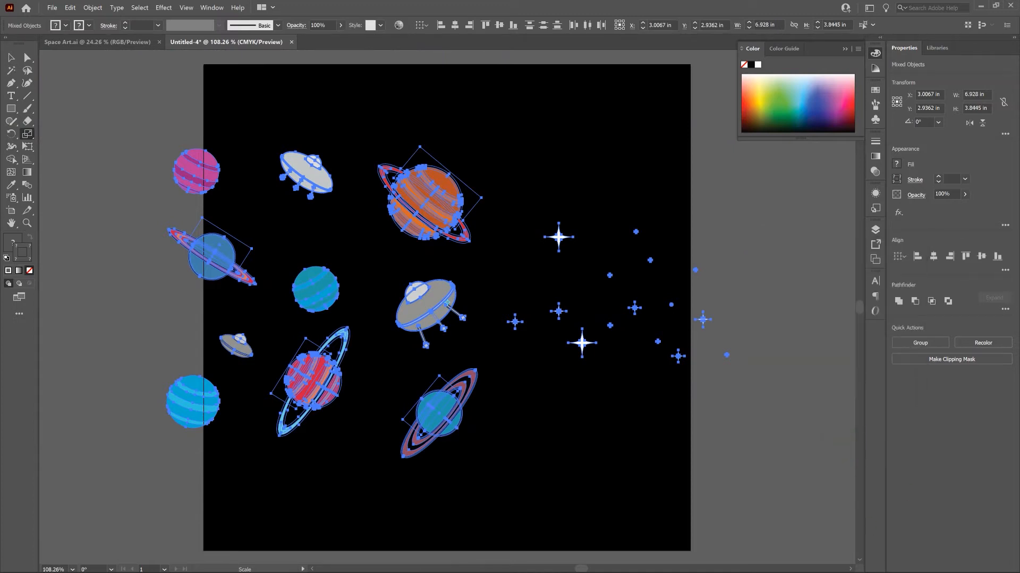
{"action": "key", "text": "v"}
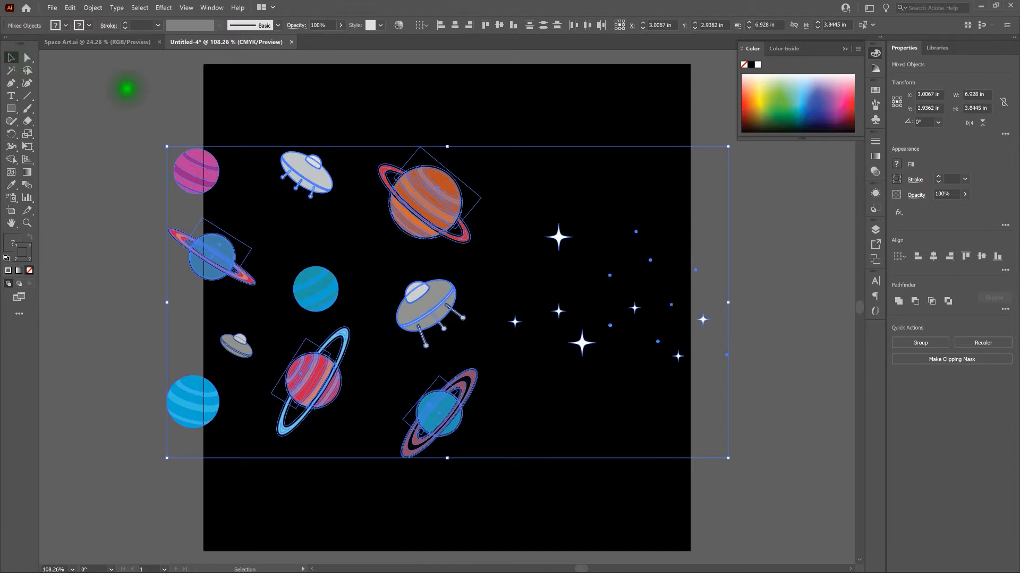
{"action": "left_click", "coordinate": [126, 89]}
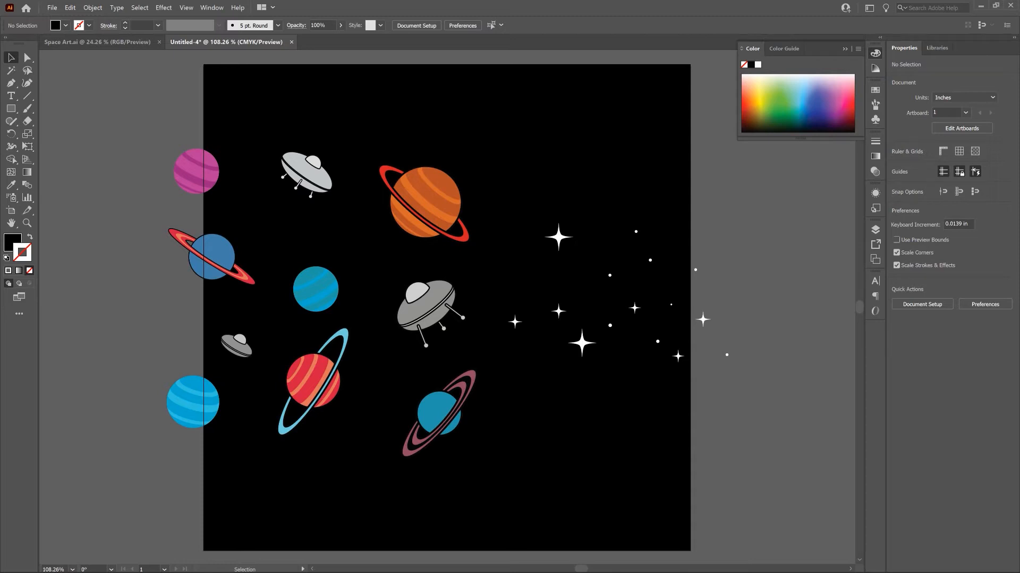
Select all the stars without the black background and move them off the artboard, beyond its right edge.
{"action": "left_click_drag", "start_coordinate": [785, 202], "coordinate": [499, 400]}
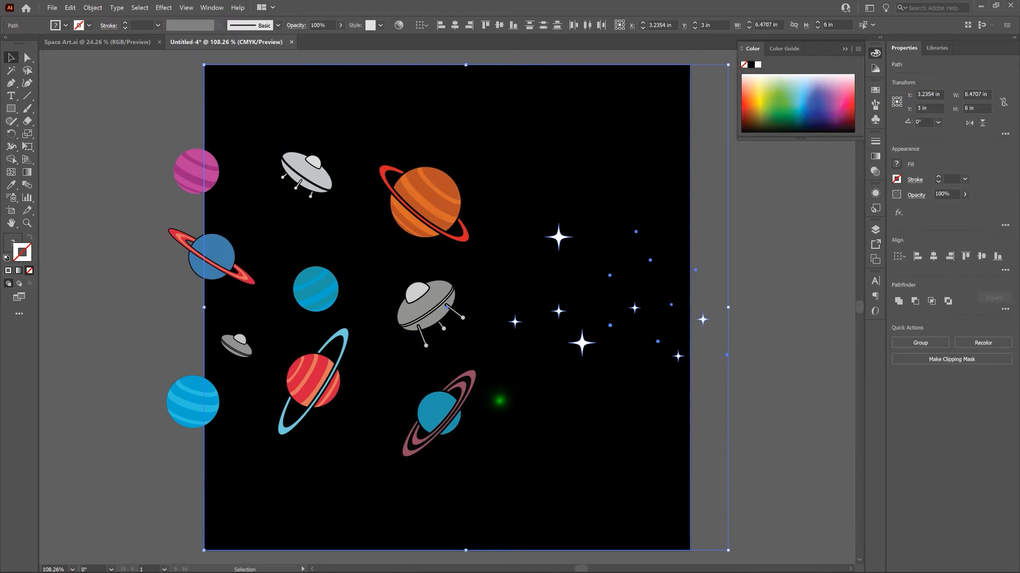
{"action": "left_click", "coordinate": [542, 416], "text": "shift"}
{"action": "left_click_drag", "start_coordinate": [515, 322], "coordinate": [714, 324]}
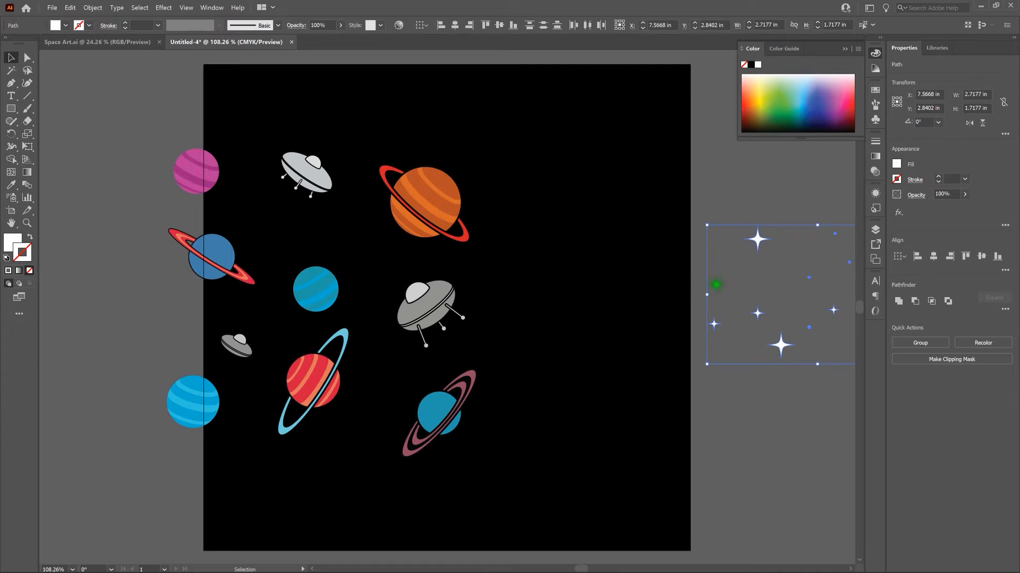
{"action": "left_click", "coordinate": [113, 108]}
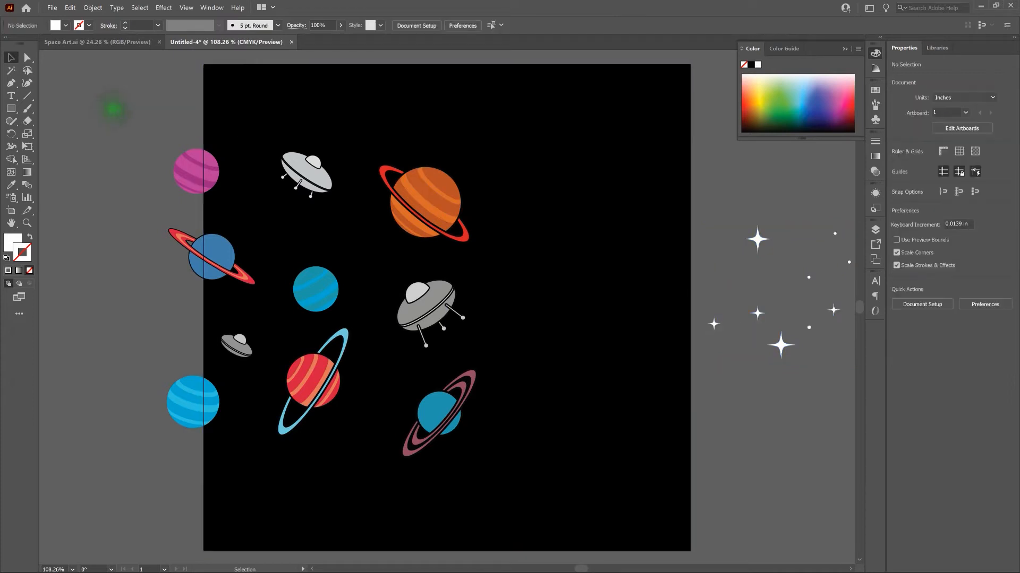
Move the orange ringed planet to the artboard's upper-right area and enlarge it proportionally to about 1.97 x 1.84 in.
{"action": "left_click", "coordinate": [425, 203]}
{"action": "left_click", "coordinate": [109, 162]}
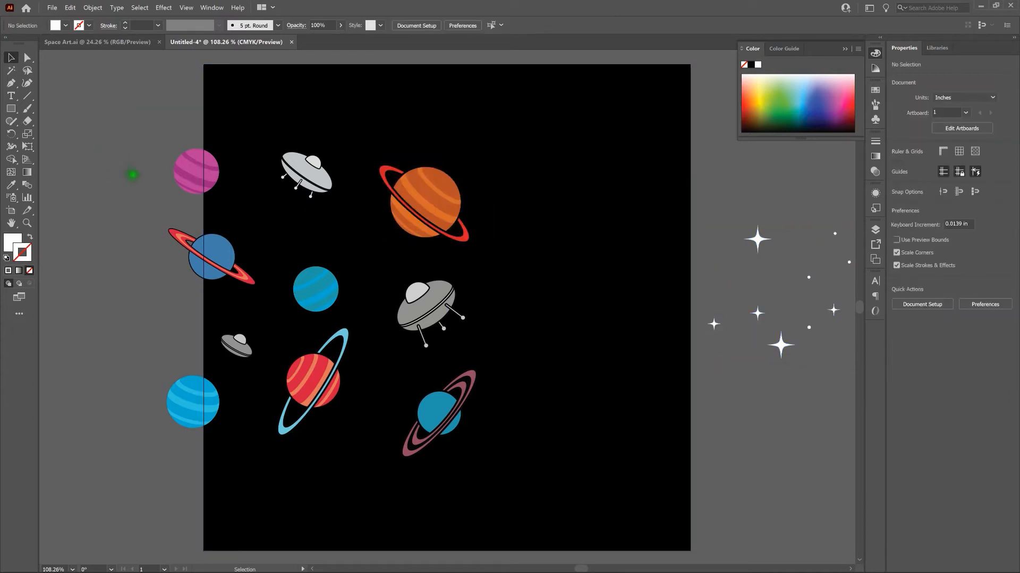
{"action": "left_click", "coordinate": [428, 207]}
{"action": "left_click_drag", "start_coordinate": [428, 207], "coordinate": [573, 173]}
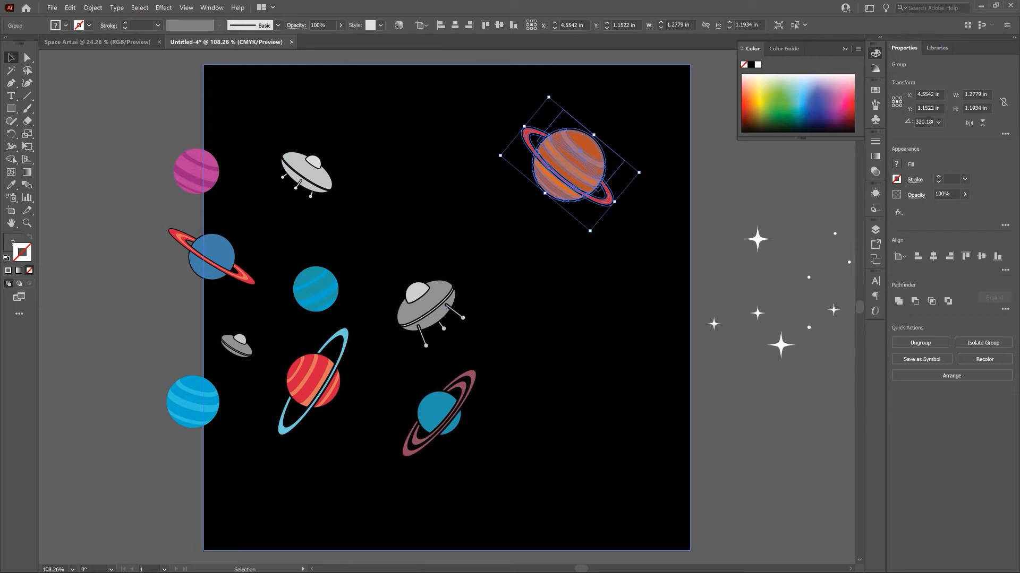
{"action": "left_click_drag", "start_coordinate": [590, 231], "coordinate": [611, 305]}
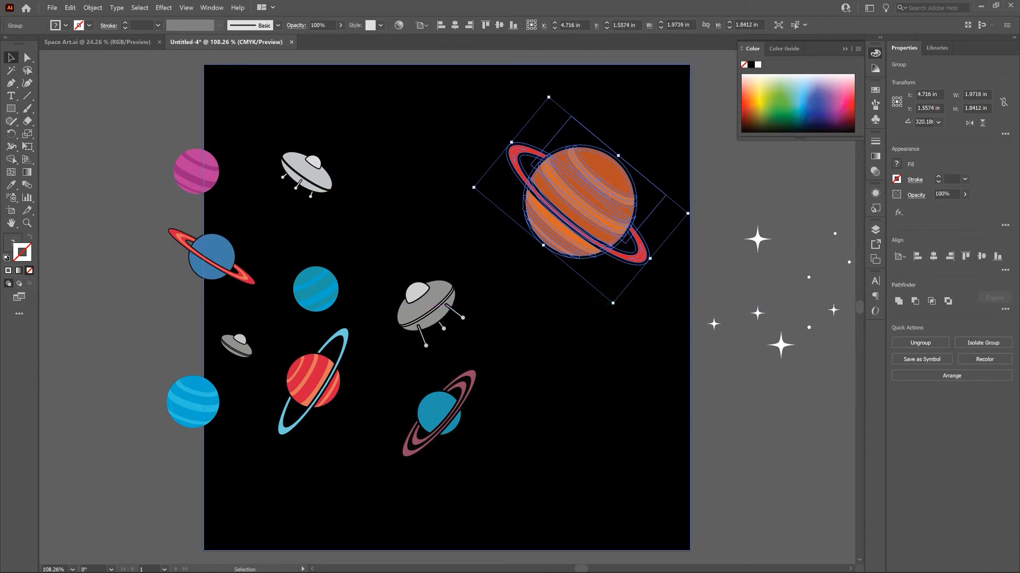
{"action": "left_click", "coordinate": [646, 298]}
{"action": "left_click", "coordinate": [733, 230]}
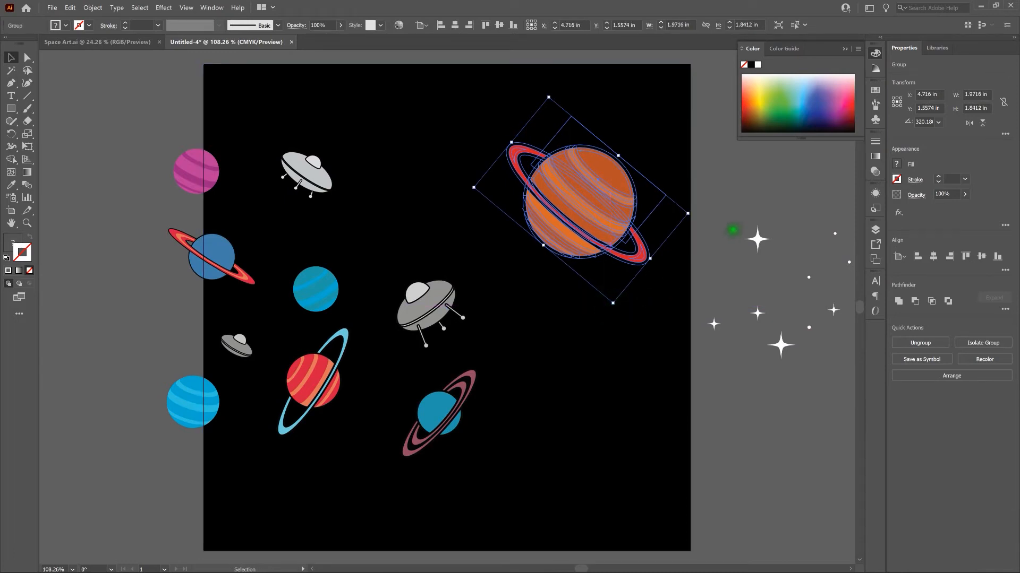
{"action": "left_click", "coordinate": [733, 230]}
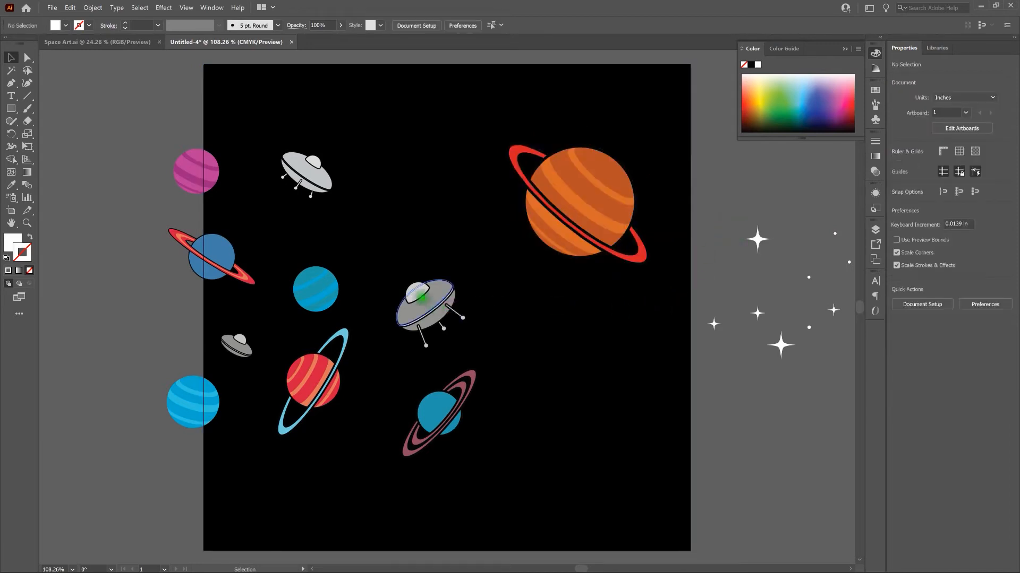
Place the large gray spaceship and the teal ringed planet, enlarged to about 1.26 x 1.47 in, down the artboard's right side below the slightly raised orange planet.
{"action": "left_click_drag", "start_coordinate": [425, 300], "coordinate": [587, 352]}
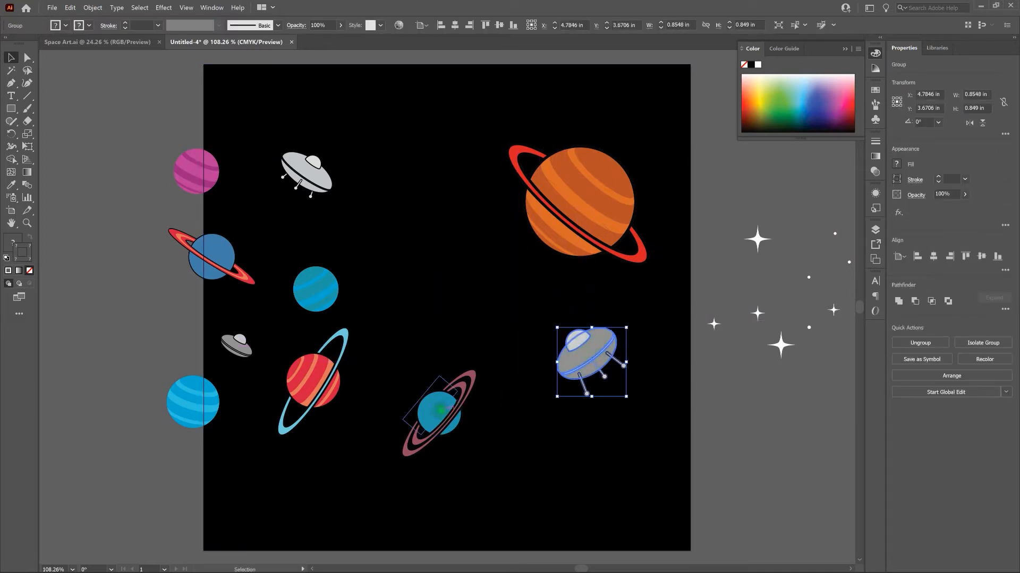
{"action": "left_click", "coordinate": [439, 412]}
{"action": "left_click_drag", "start_coordinate": [419, 471], "coordinate": [401, 519]}
{"action": "left_click_drag", "start_coordinate": [442, 436], "coordinate": [588, 470]}
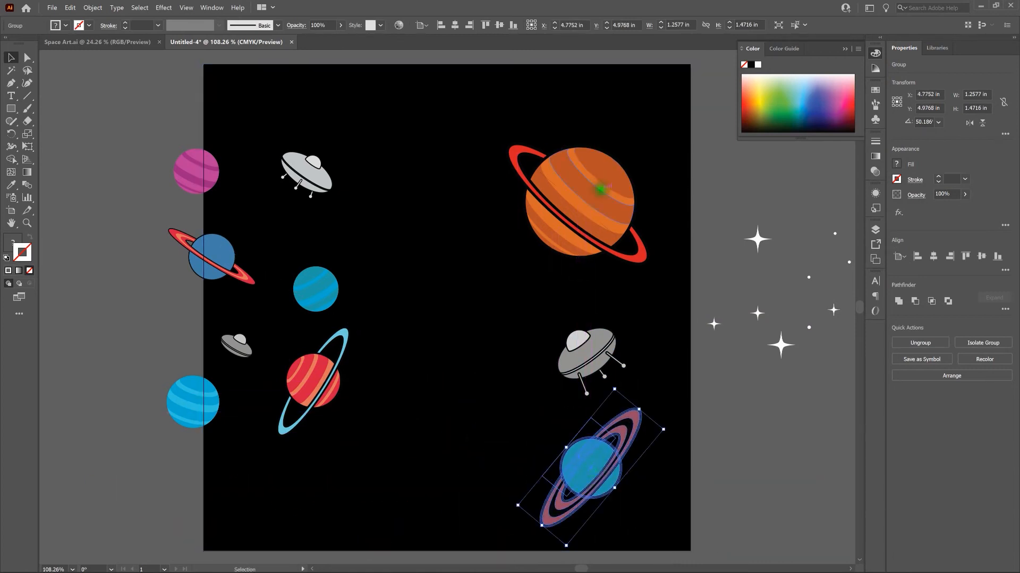
{"action": "left_click_drag", "start_coordinate": [594, 197], "coordinate": [609, 161]}
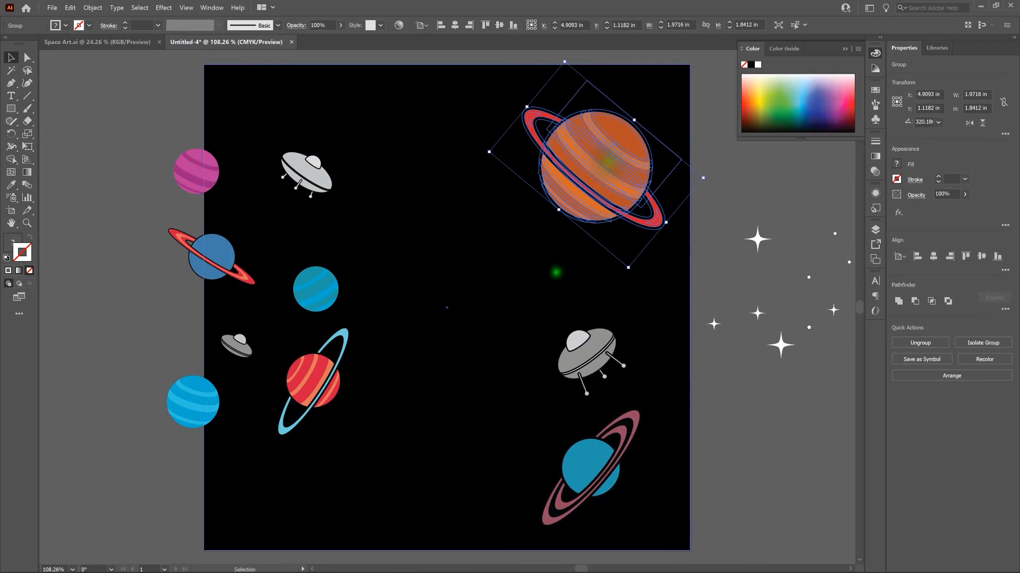
Enlarge the silver spaceship in the artboard's upper-left corner and place the pink planet, enlarged to about 0.75 in, at the upper center.
{"action": "left_click", "coordinate": [302, 171]}
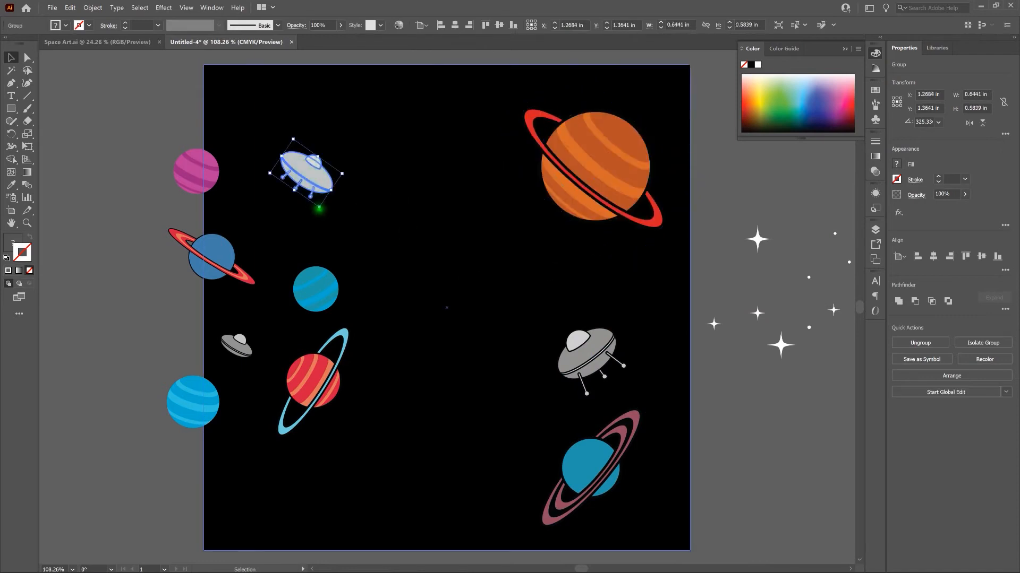
{"action": "left_click_drag", "start_coordinate": [319, 207], "coordinate": [323, 233]}
{"action": "left_click_drag", "start_coordinate": [319, 187], "coordinate": [292, 140]}
{"action": "left_click_drag", "start_coordinate": [221, 171], "coordinate": [451, 287]}
{"action": "left_click_drag", "start_coordinate": [455, 237], "coordinate": [452, 137]}
Place the blue red-ringed planet, slightly enlarged, near the artboard's center and the red blue-ringed planet, reduced, in the lower-left area.
{"action": "left_click_drag", "start_coordinate": [224, 256], "coordinate": [475, 274]}
{"action": "left_click_drag", "start_coordinate": [496, 316], "coordinate": [504, 324]}
{"action": "left_click_drag", "start_coordinate": [318, 380], "coordinate": [387, 373]}
{"action": "left_click_drag", "start_coordinate": [371, 442], "coordinate": [376, 408]}
{"action": "left_click_drag", "start_coordinate": [373, 357], "coordinate": [293, 466]}
Enlarge the teal striped planet to about 1.03 in and place the small spaceship and bright blue planet in the artboard's lower-middle gaps.
{"action": "left_click", "coordinate": [319, 307]}
{"action": "left_click_drag", "start_coordinate": [346, 297], "coordinate": [323, 289]}
{"action": "left_click_drag", "start_coordinate": [239, 348], "coordinate": [460, 450]}
{"action": "left_click_drag", "start_coordinate": [200, 401], "coordinate": [397, 372]}
{"action": "left_click", "coordinate": [717, 431]}
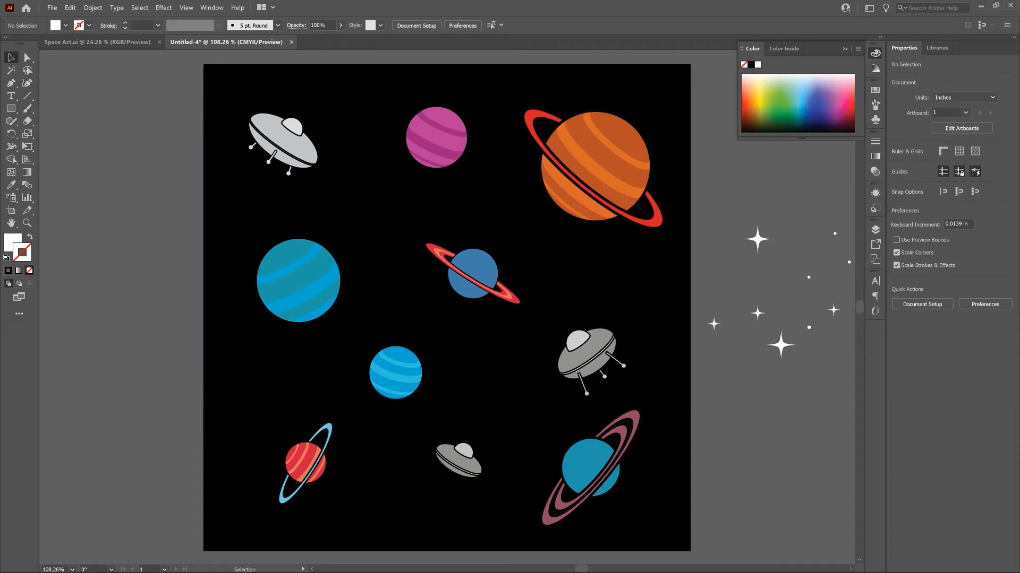
Move five four-pointed stars from beside the artboard into the empty gaps between the planets and spaceships.
{"action": "left_click_drag", "start_coordinate": [756, 239], "coordinate": [487, 201]}
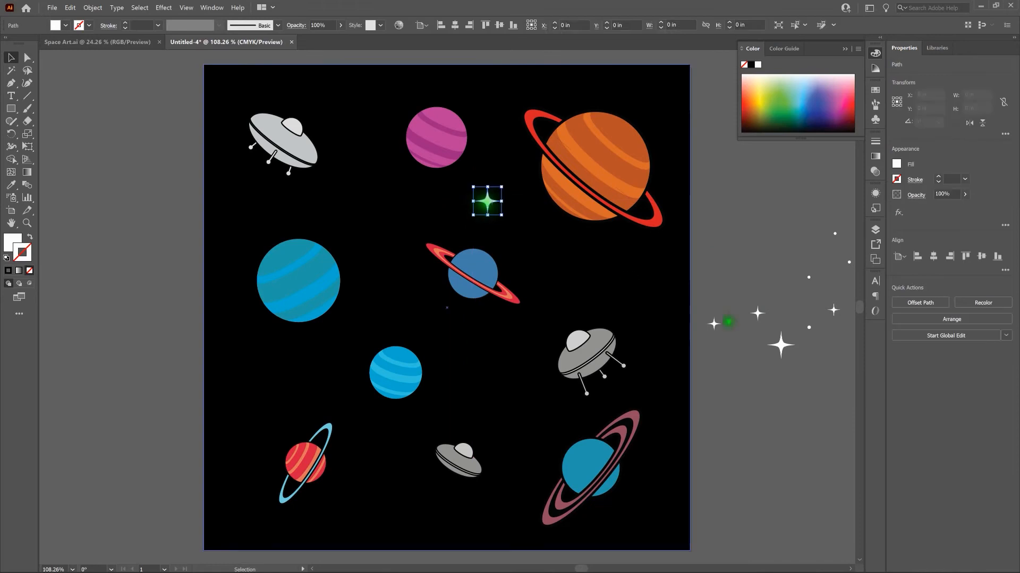
{"action": "left_click_drag", "start_coordinate": [780, 345], "coordinate": [488, 391]}
{"action": "left_click_drag", "start_coordinate": [757, 314], "coordinate": [647, 96]}
{"action": "left_click_drag", "start_coordinate": [831, 309], "coordinate": [235, 215]}
{"action": "left_click_drag", "start_coordinate": [713, 325], "coordinate": [385, 483]}
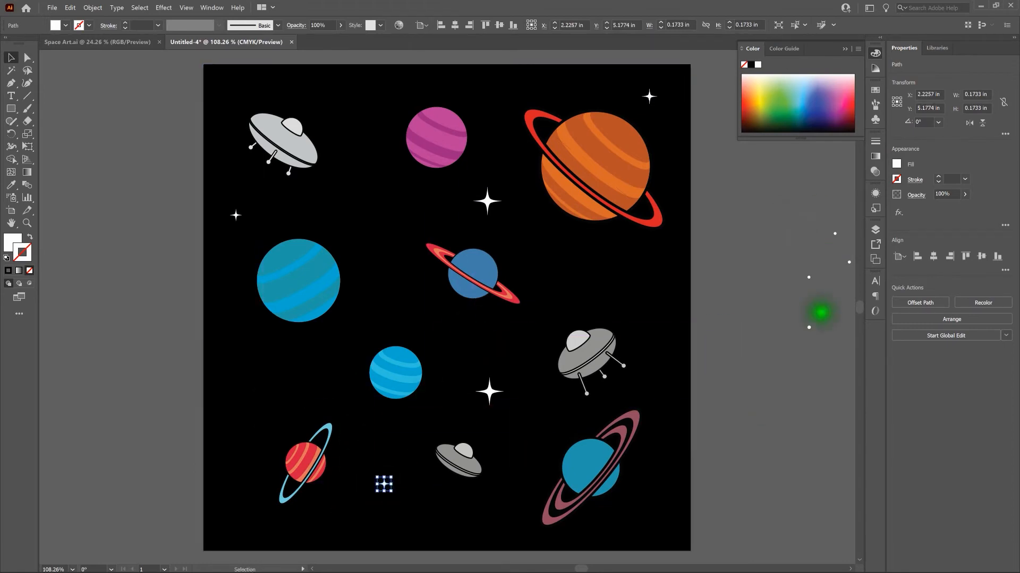
Move two small round stars toward the artboard's right side and the remaining two four-pointed stars to its upper-left area and left edge.
{"action": "scroll", "coordinate": [858, 364], "scroll_direction": "right", "scroll_amount": 5}
{"action": "left_click_drag", "start_coordinate": [805, 392], "coordinate": [640, 226]}
{"action": "left_click_drag", "start_coordinate": [740, 321], "coordinate": [601, 336]}
{"action": "key", "text": "ctrl+0"}
{"action": "left_click", "coordinate": [751, 438]}
{"action": "left_click_drag", "start_coordinate": [773, 337], "coordinate": [347, 89]}
{"action": "left_click_drag", "start_coordinate": [746, 373], "coordinate": [244, 390]}
Scatter the remaining small round stars across the empty gaps of the artboard and deselect everything.
{"action": "left_click_drag", "start_coordinate": [677, 290], "coordinate": [594, 279]}
{"action": "left_click_drag", "start_coordinate": [740, 321], "coordinate": [483, 521]}
{"action": "left_click", "coordinate": [730, 323]}
{"action": "left_click_drag", "start_coordinate": [766, 286], "coordinate": [371, 215]}
{"action": "left_click_drag", "start_coordinate": [718, 276], "coordinate": [492, 84]}
{"action": "left_click_drag", "start_coordinate": [726, 361], "coordinate": [381, 309]}
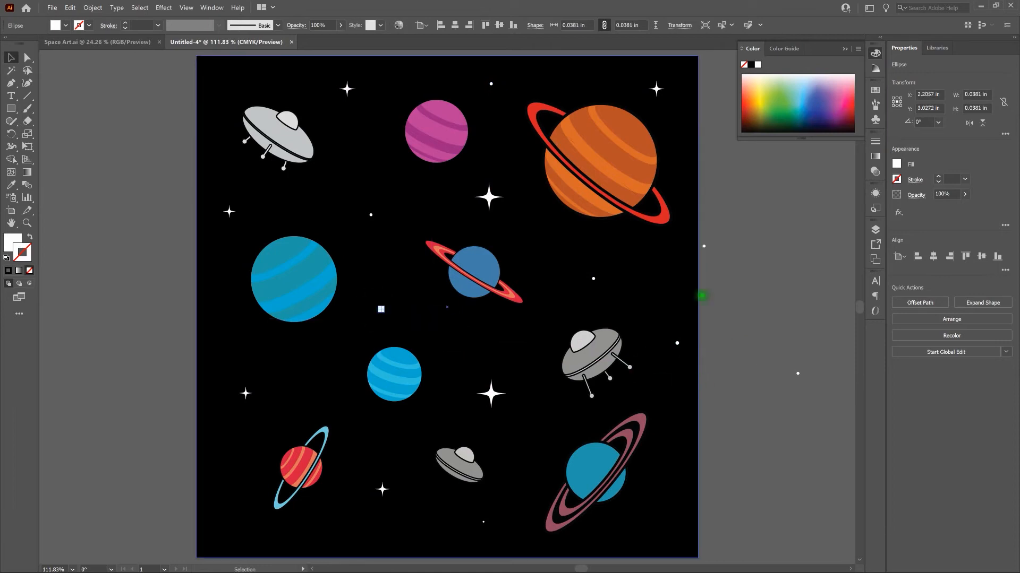
{"action": "left_click", "coordinate": [756, 339]}
{"action": "left_click_drag", "start_coordinate": [797, 370], "coordinate": [239, 516]}
{"action": "left_click", "coordinate": [722, 423]}
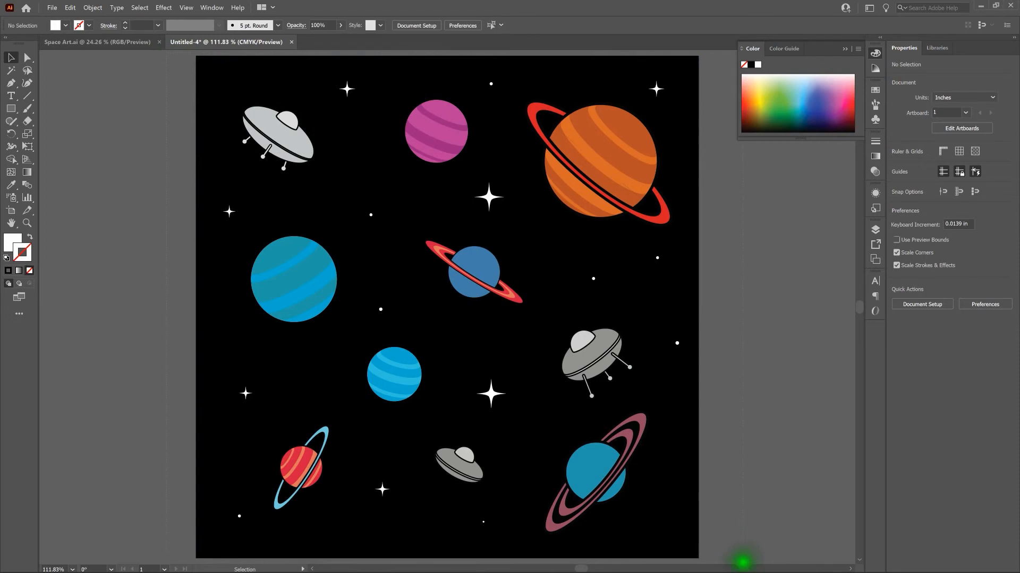
Make a new pattern from all the artwork, including the black background.
{"action": "key", "text": "ctrl+a"}
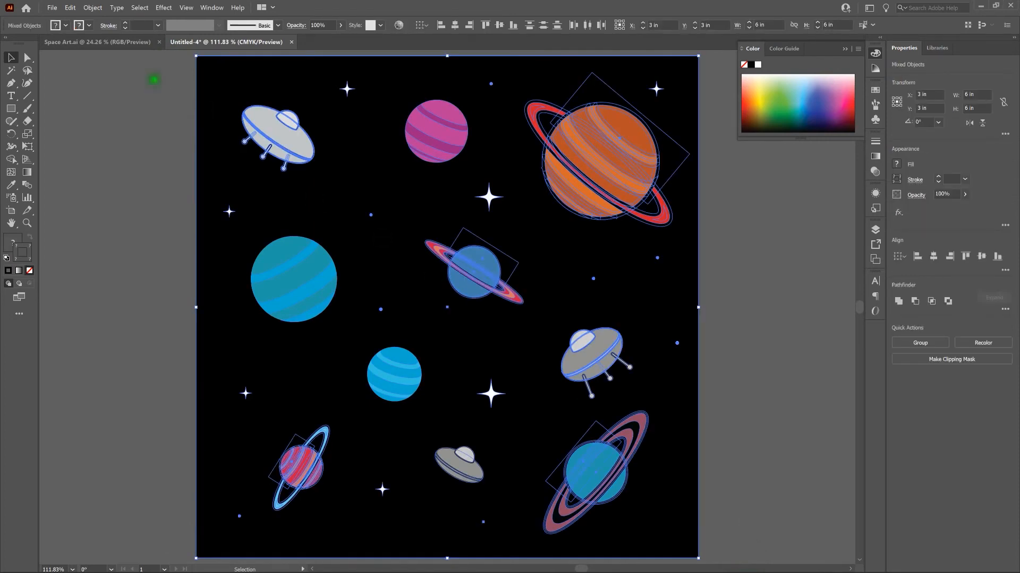
{"action": "left_click", "coordinate": [92, 8]}
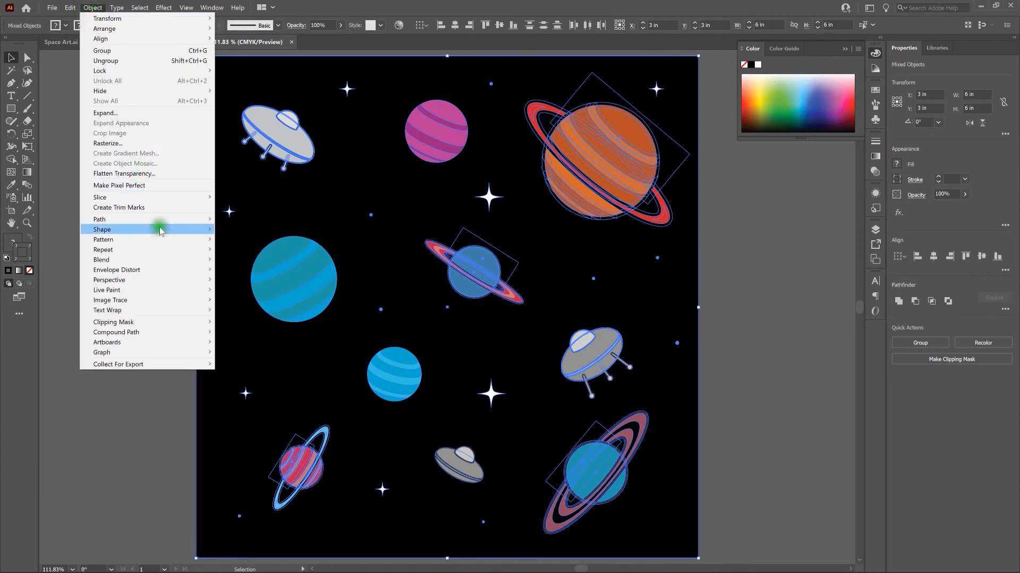
{"action": "mouse_move", "coordinate": [173, 239]}
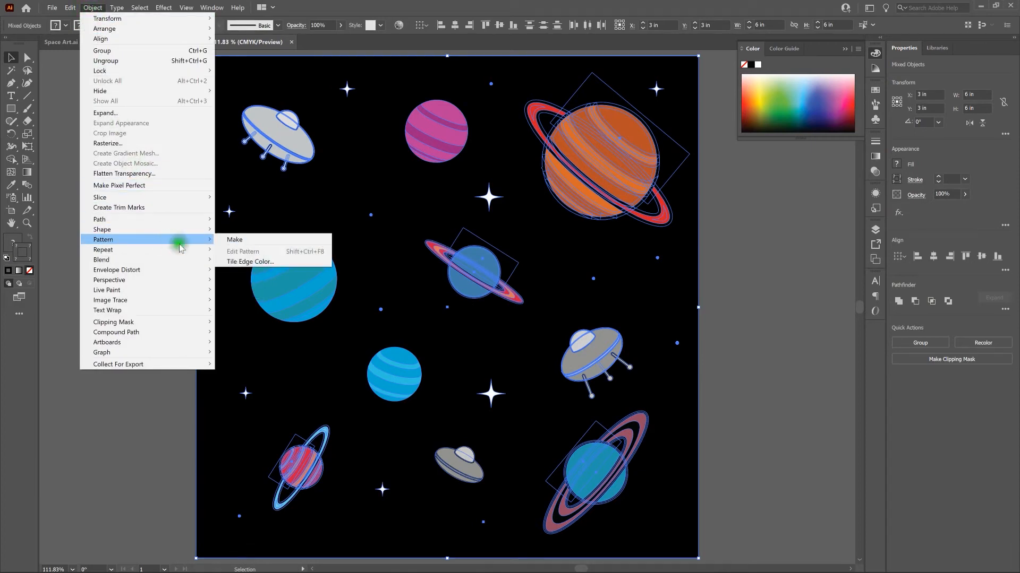
{"action": "left_click", "coordinate": [226, 240]}
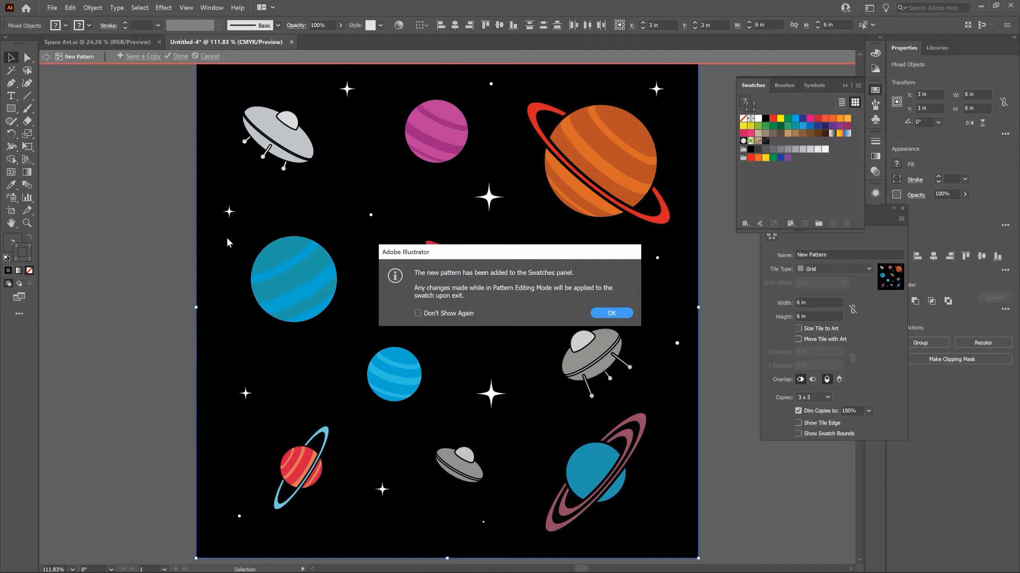
{"action": "left_click", "coordinate": [612, 313]}
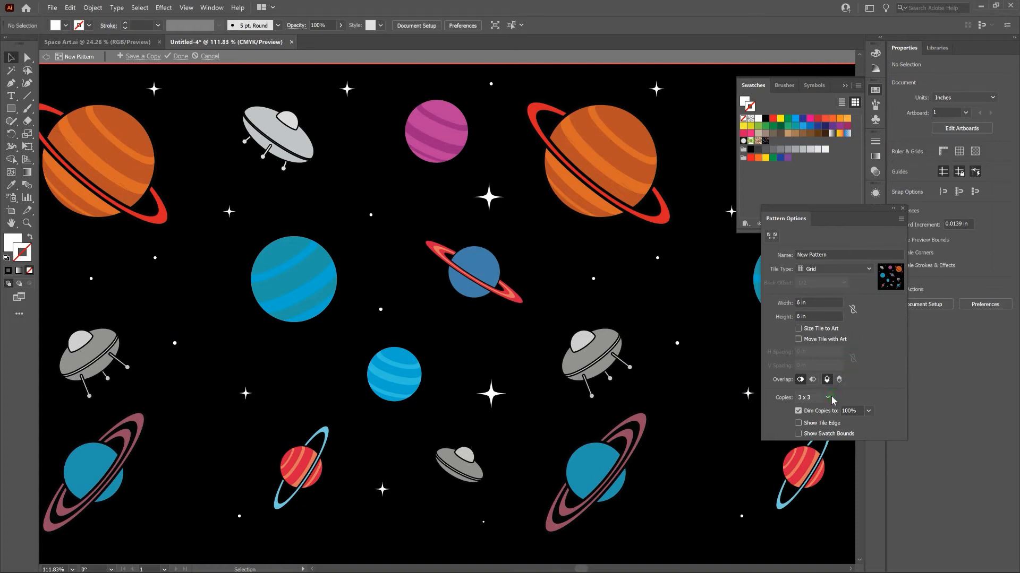
Name the pattern Space Pattern and keep its tile type as Grid.
{"action": "left_click", "coordinate": [815, 255]}
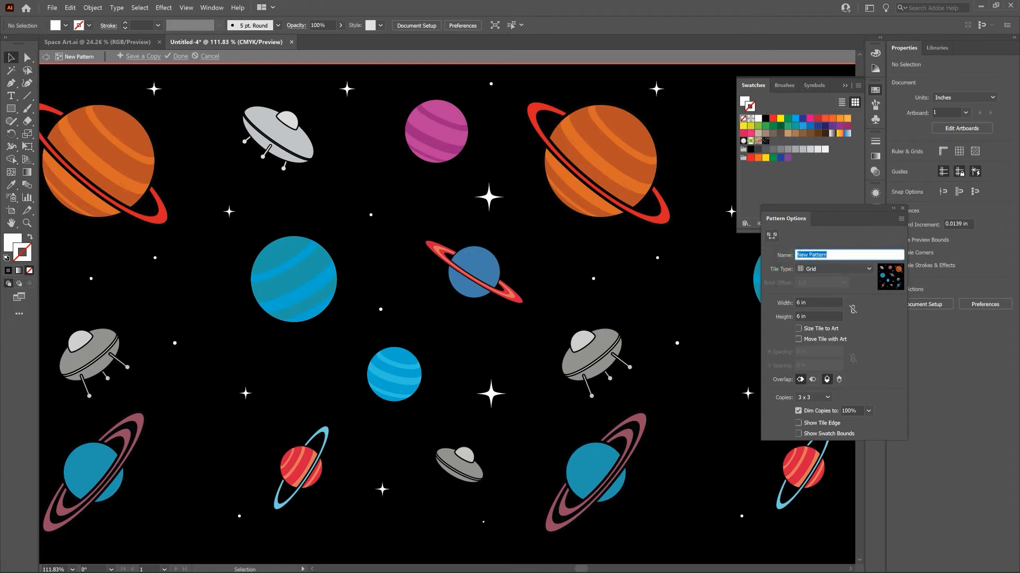
{"action": "type", "text": "Space Pattern"}
{"action": "left_click", "coordinate": [816, 270]}
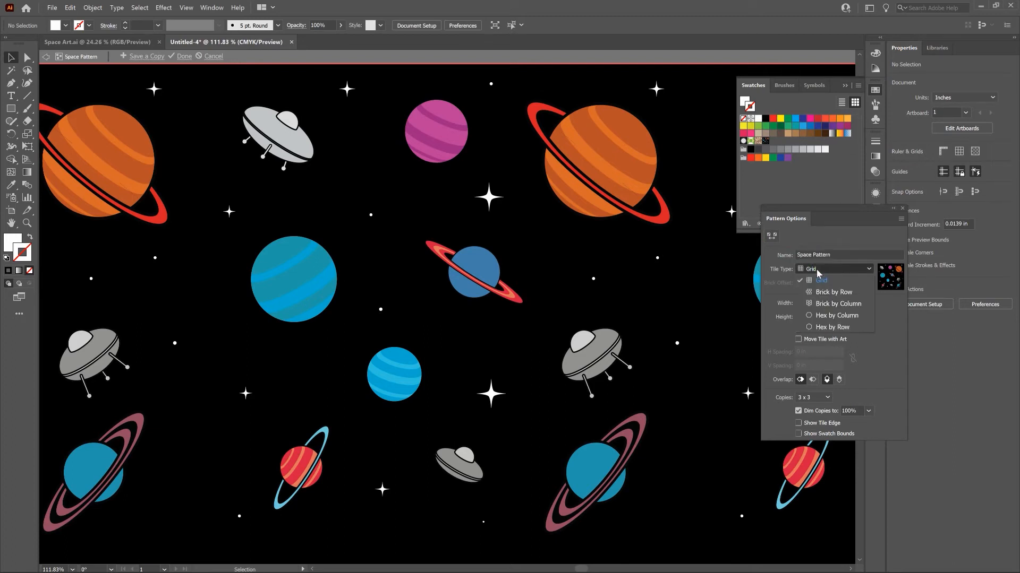
{"action": "left_click", "coordinate": [781, 279]}
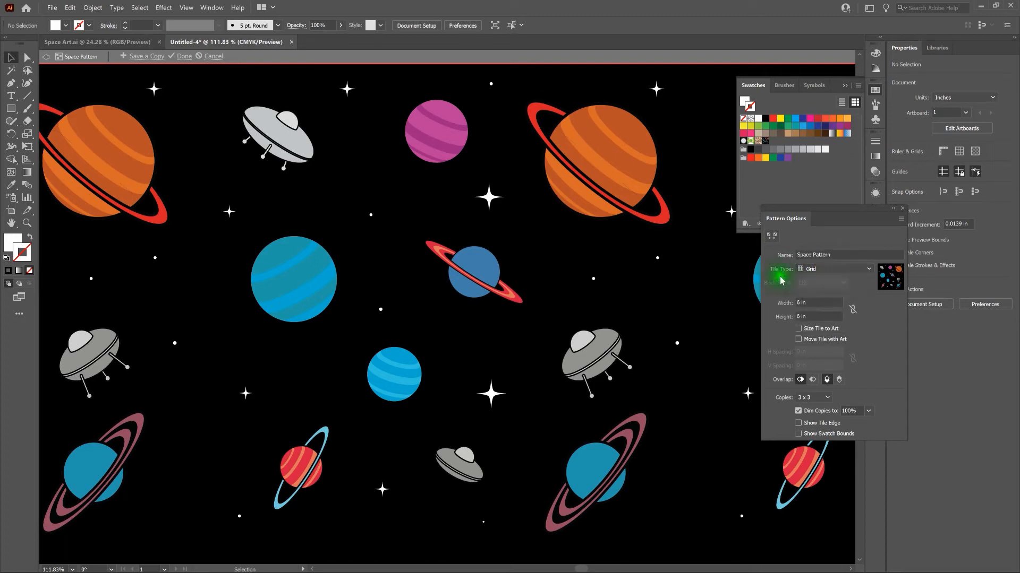
Set the pattern preview to 1 x 1 copies.
{"action": "left_click", "coordinate": [807, 302]}
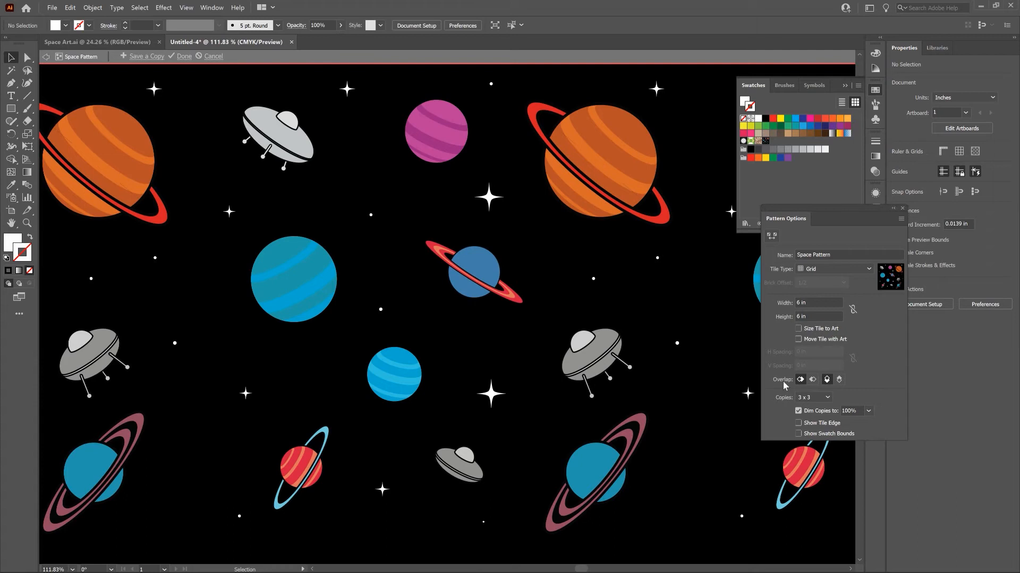
{"action": "left_click", "coordinate": [828, 398]}
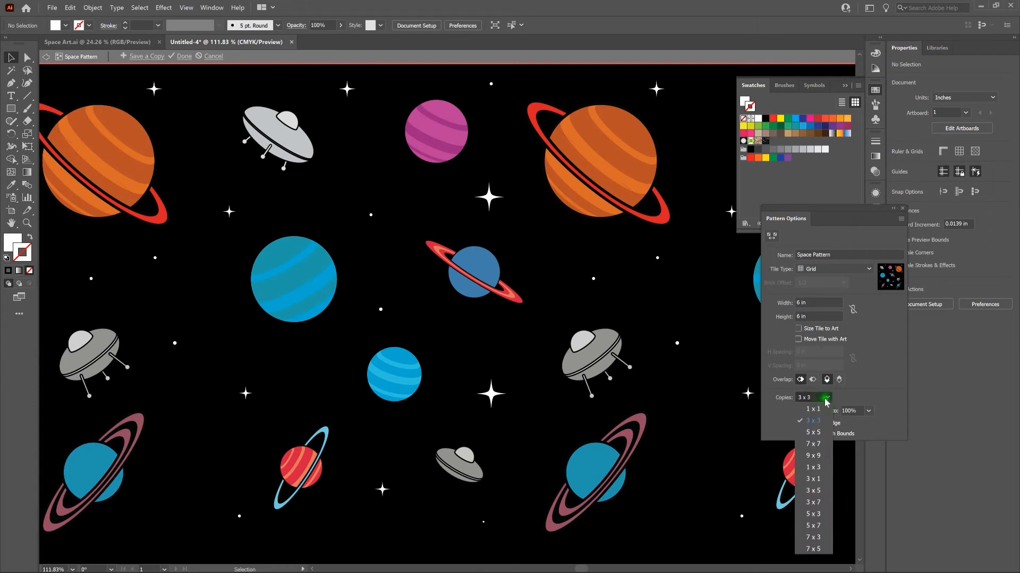
{"action": "left_click", "coordinate": [823, 409]}
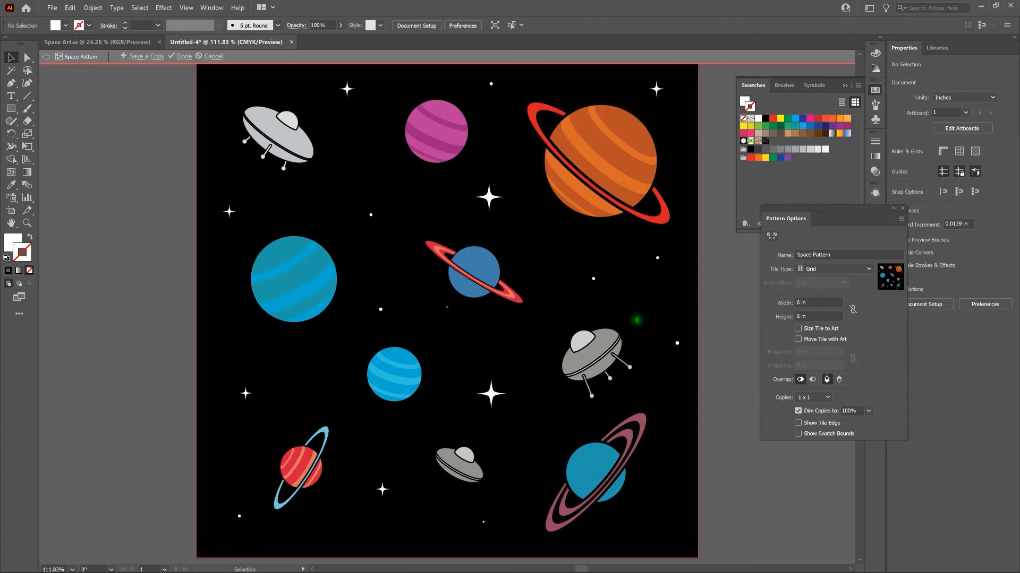
Move the teal striped planet across the tile's left edge and the teal ringed planet across its bottom edge.
{"action": "left_click_drag", "start_coordinate": [297, 272], "coordinate": [215, 295]}
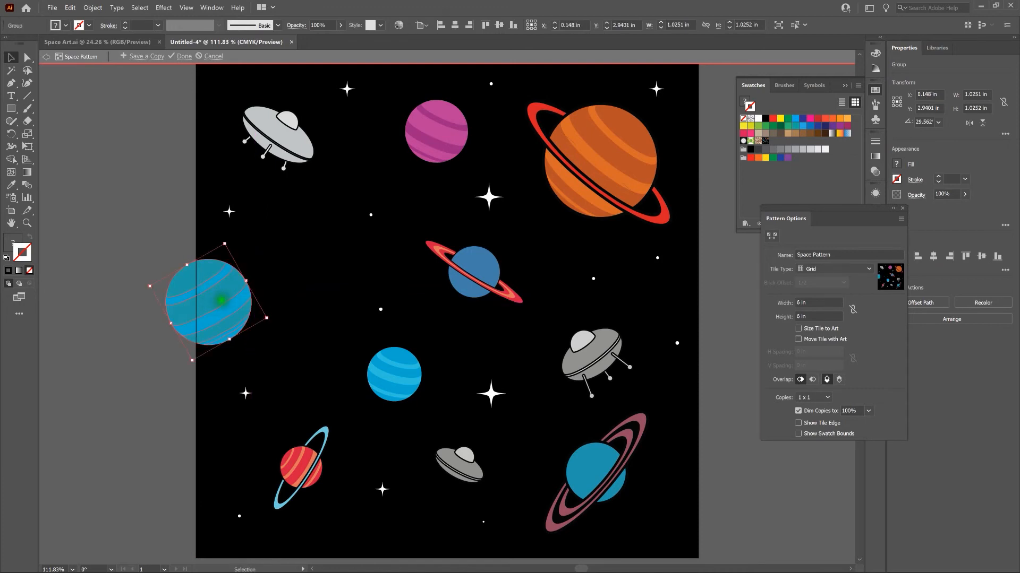
{"action": "left_click", "coordinate": [695, 309]}
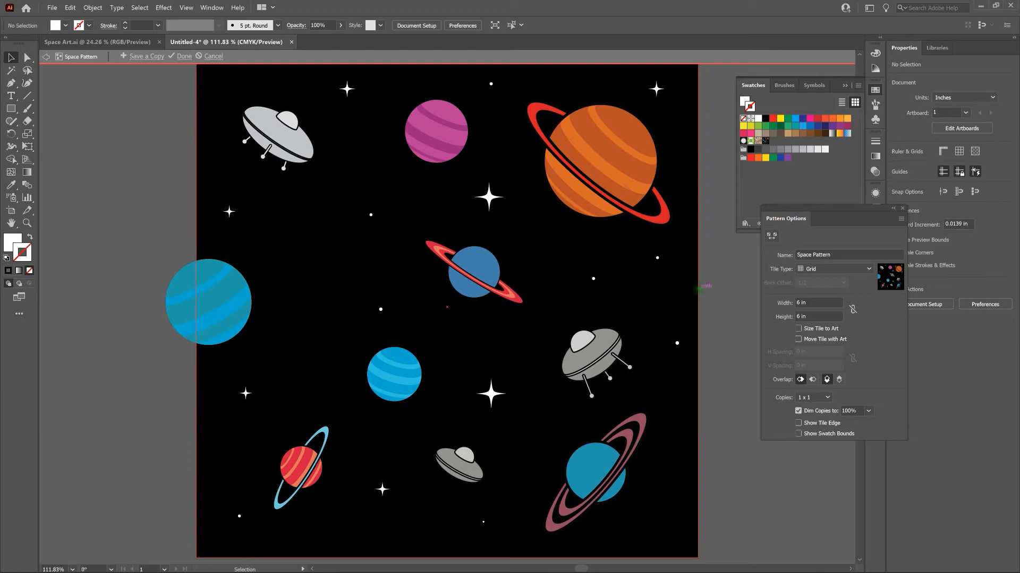
{"action": "key", "text": "ctrl"}
{"action": "key", "text": "ctrl+minus"}
{"action": "key", "text": "ctrl+minus"}
{"action": "key", "text": "ctrl+minus"}
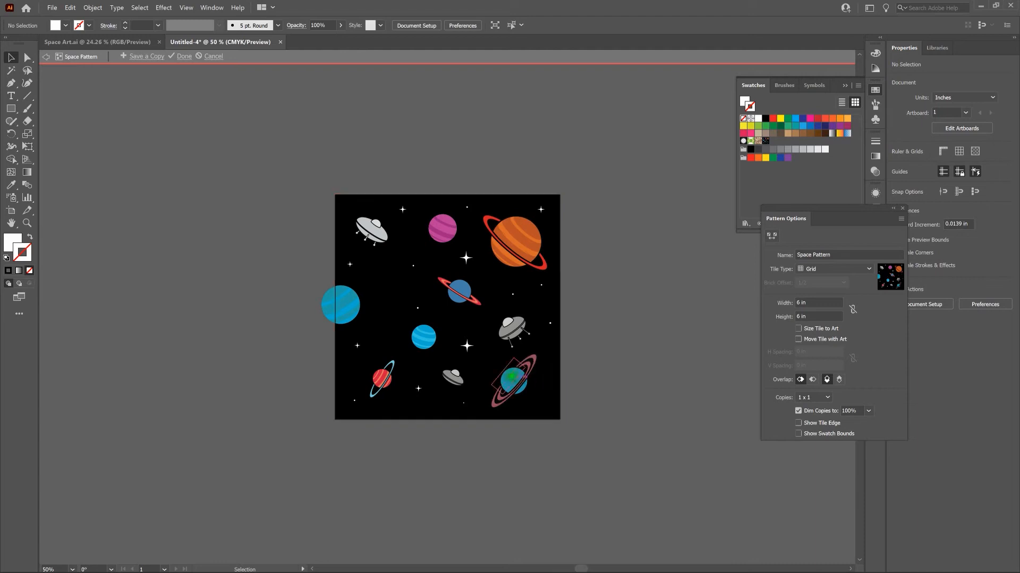
{"action": "left_click", "coordinate": [514, 376]}
{"action": "left_click_drag", "start_coordinate": [514, 378], "coordinate": [497, 412]}
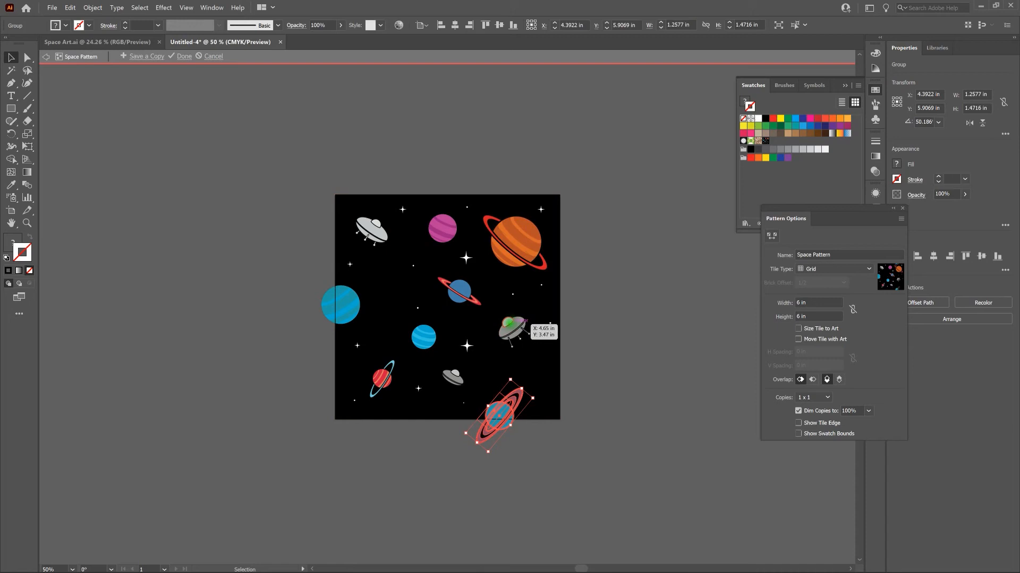
Move the large gray spaceship down toward the teal ringed planet and shift the three small round stars above it down about 0.56 in.
{"action": "left_click_drag", "start_coordinate": [514, 328], "coordinate": [514, 360]}
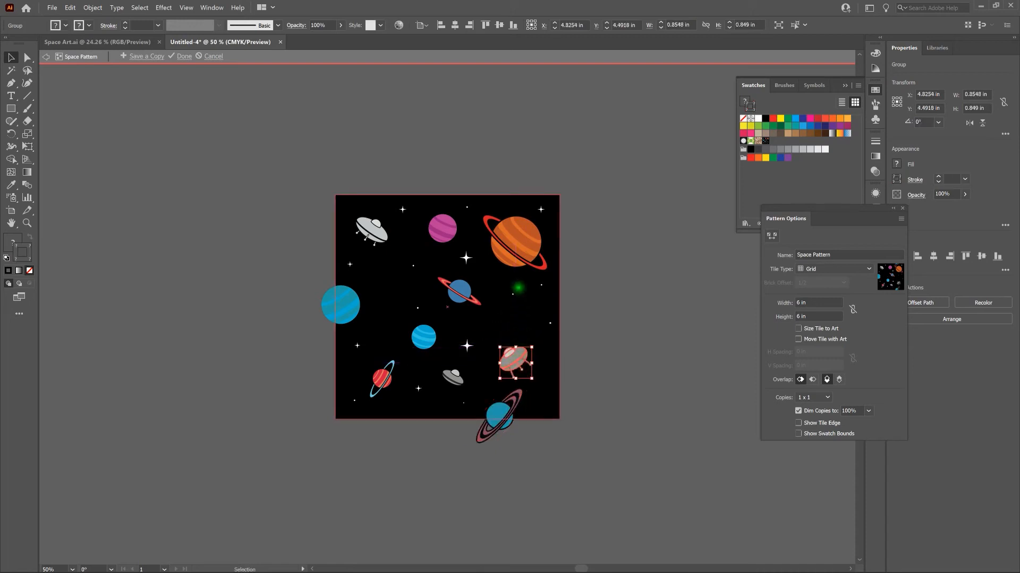
{"action": "left_click", "coordinate": [579, 280]}
{"action": "left_click_drag", "start_coordinate": [578, 280], "coordinate": [505, 330]}
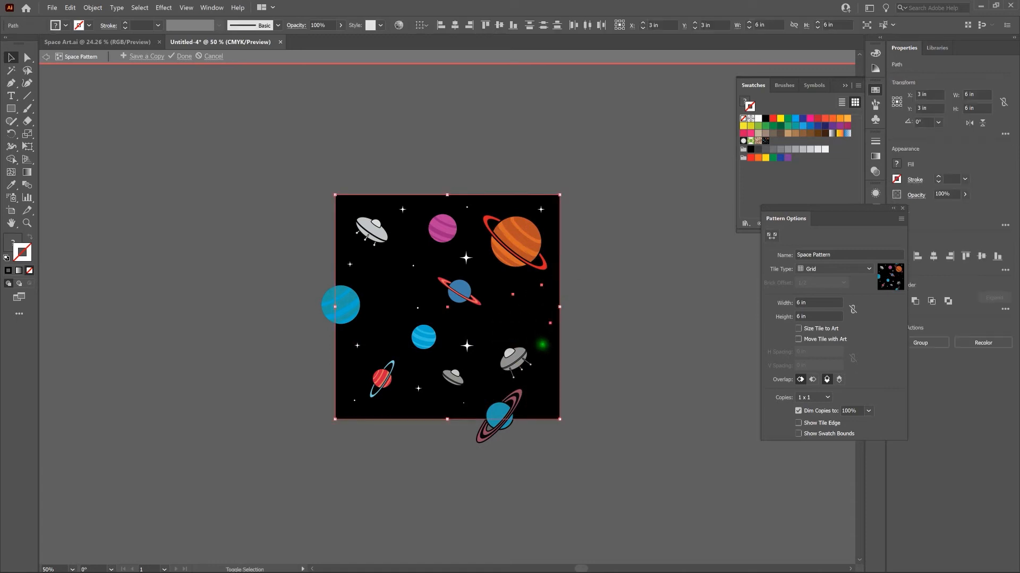
{"action": "left_click", "coordinate": [542, 345], "text": "shift"}
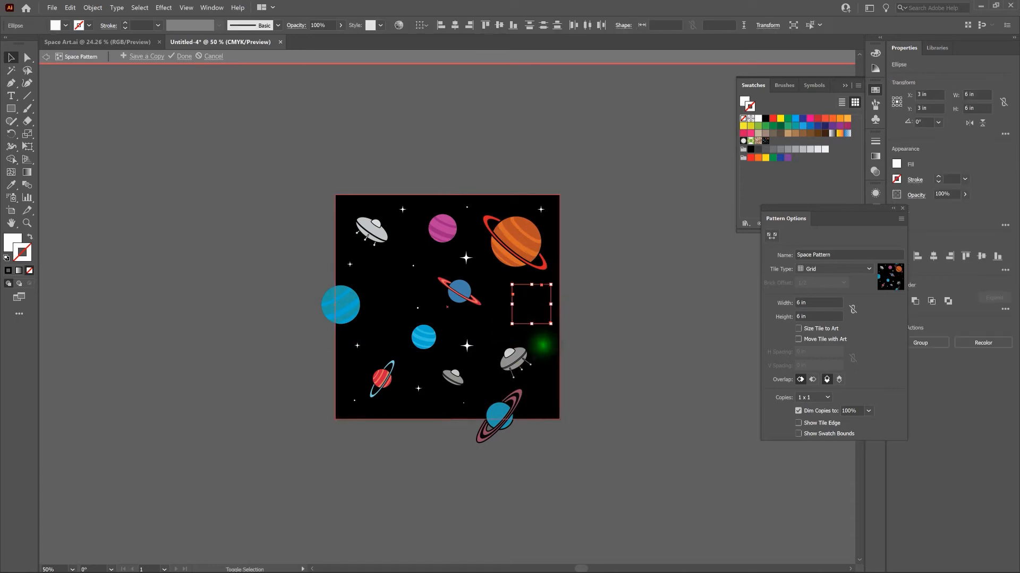
{"action": "key", "text": "shift+Down"}
{"action": "key", "text": "shift+Down"}
{"action": "key", "text": "shift+Down"}
{"action": "key", "text": "shift+Down"}
{"action": "key", "text": "shift+Down"}
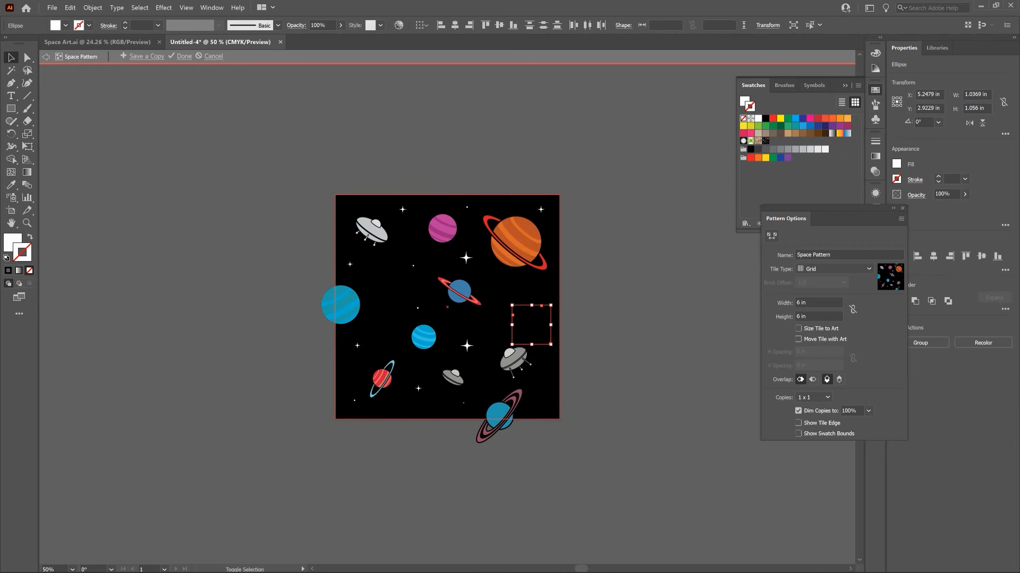
{"action": "left_click", "coordinate": [597, 274]}
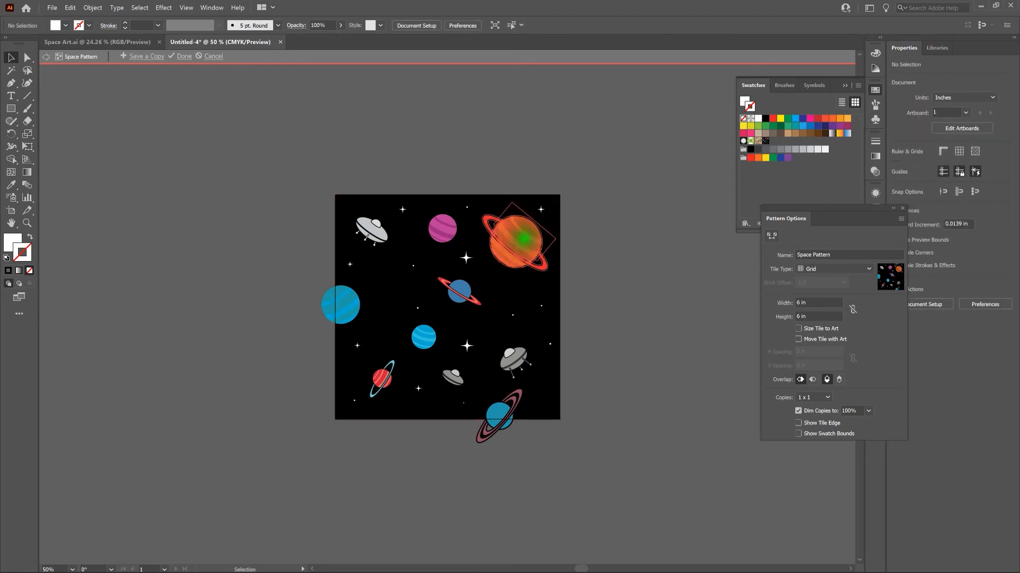
Nudge the orange ringed planet down and left to about X 4.77 in, Y 1.53 in.
{"action": "left_click", "coordinate": [523, 238]}
{"action": "key", "text": "shift+Down"}
{"action": "key", "text": "shift+Down"}
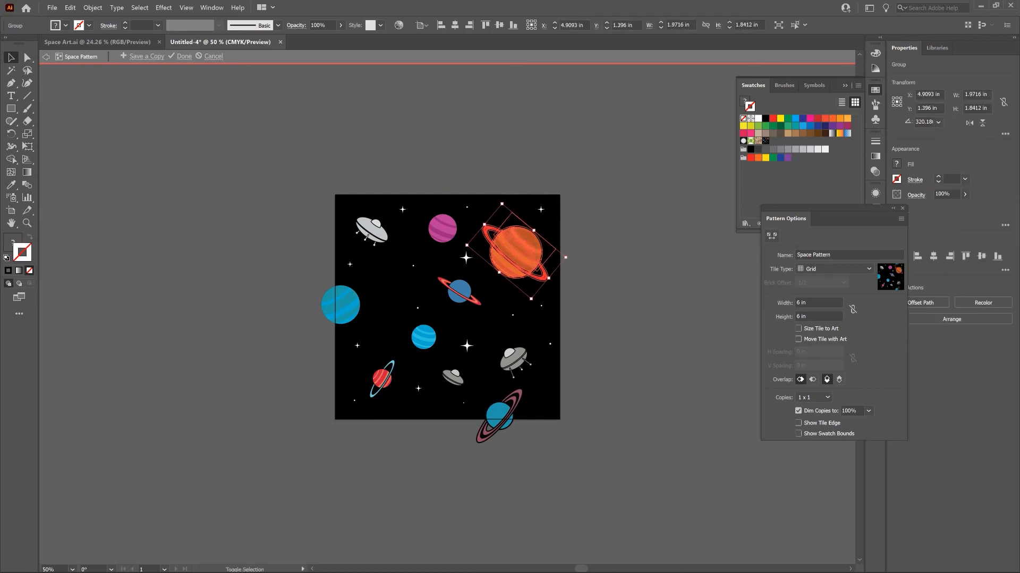
{"action": "key", "text": "shift+Down"}
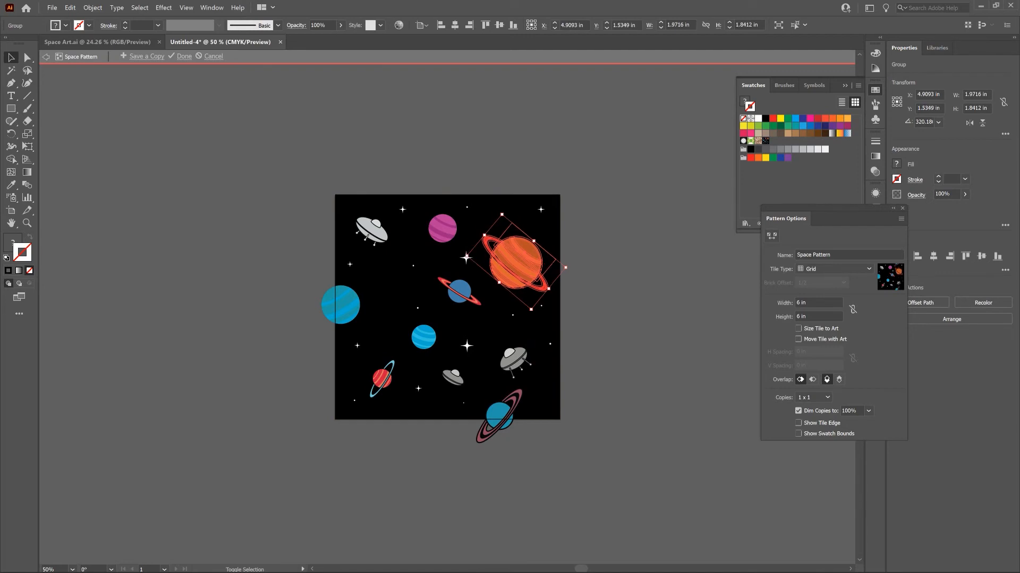
{"action": "key", "text": "shift+Left"}
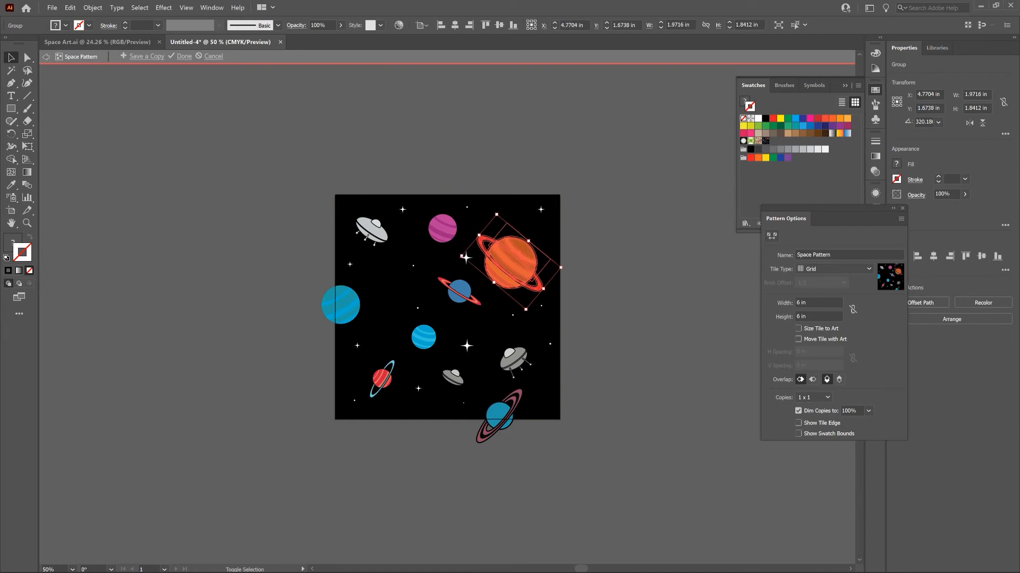
{"action": "key", "text": "shift+Up"}
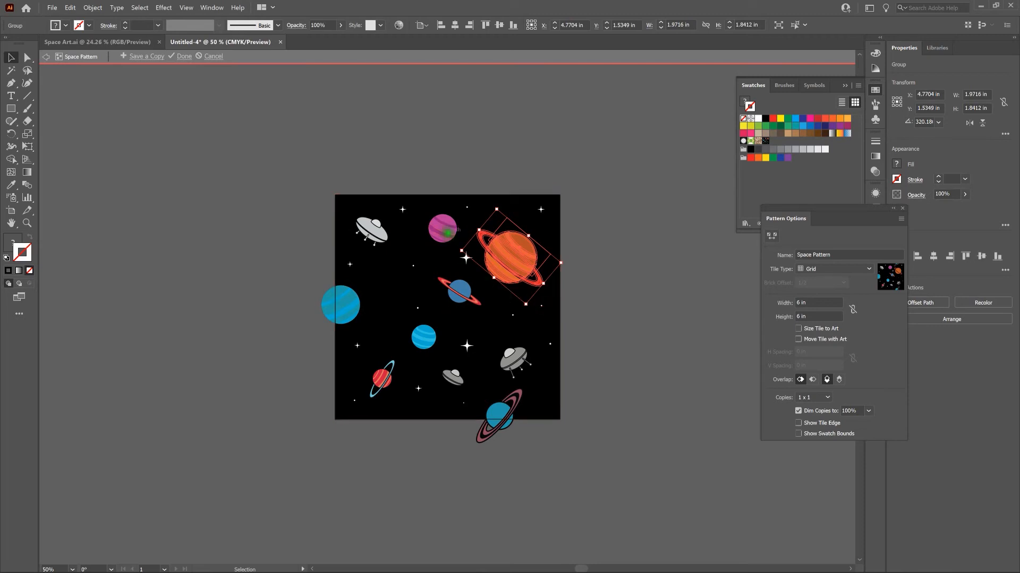
Move the pink striped planet up and slightly left so it overlaps the tile's top edge, at about X 2.73 in, Y 0.34 in.
{"action": "left_click", "coordinate": [447, 232]}
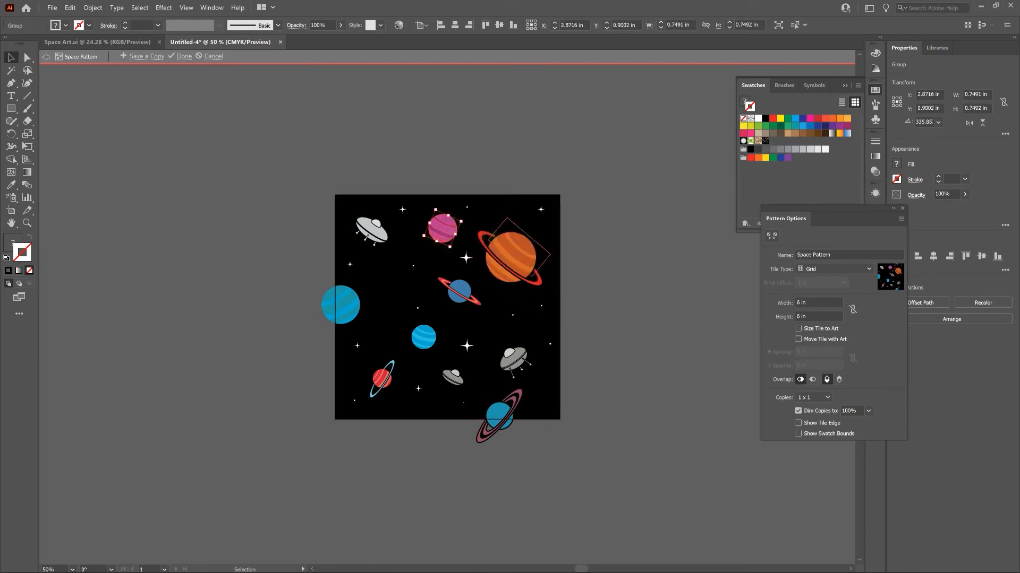
{"action": "key", "text": "ctrl"}
{"action": "left_click_drag", "start_coordinate": [448, 232], "coordinate": [442, 206]}
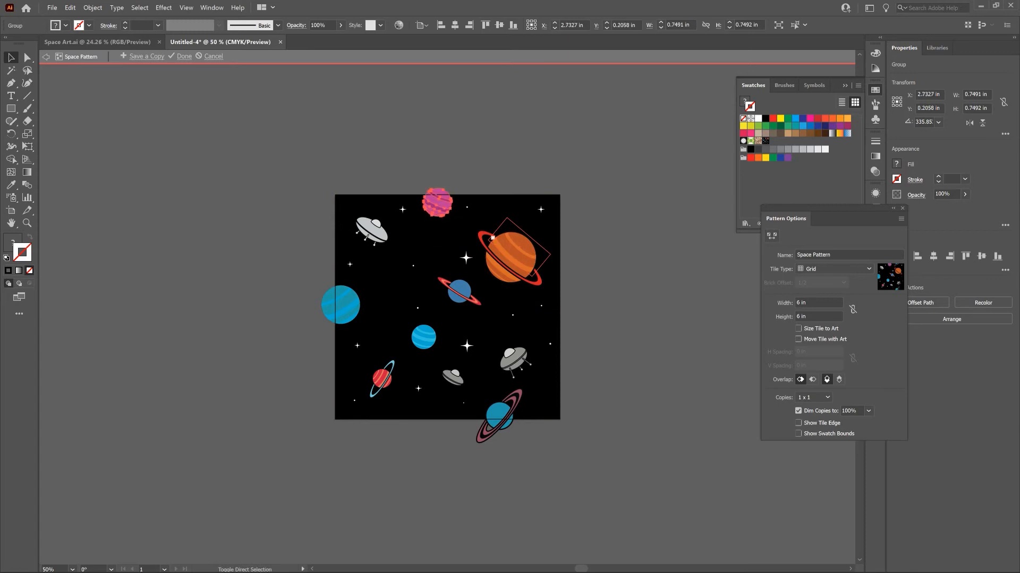
{"action": "key", "text": "shift+Down"}
{"action": "key", "text": "Up"}
{"action": "key", "text": "Up"}
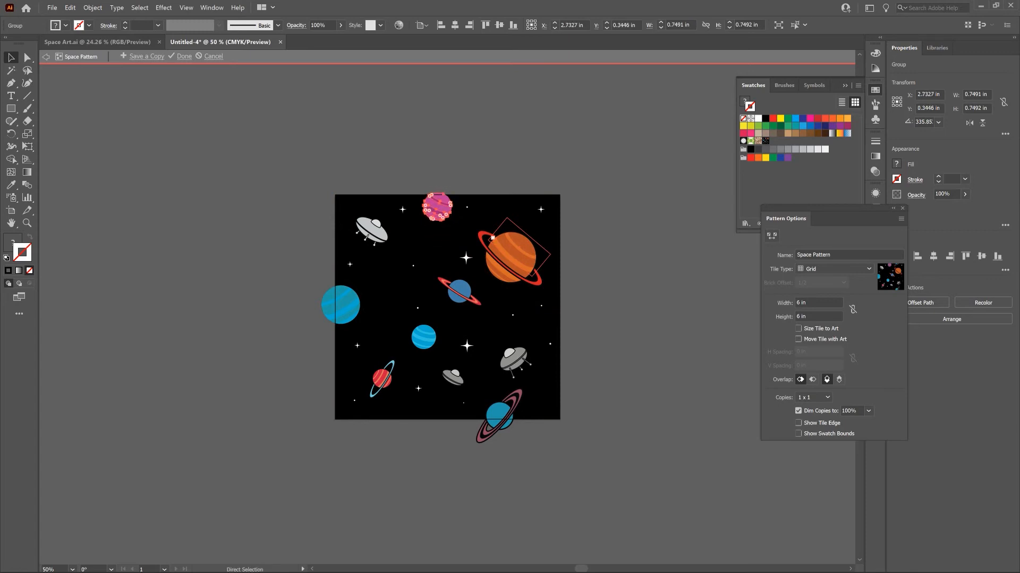
Nudge the pink striped planet further left and slightly up to about X 2.68 in, Y 0.32 in, and deselect it.
{"action": "key", "text": "Left"}
{"action": "key", "text": "Left"}
{"action": "key", "text": "Left"}
{"action": "key", "text": "Left"}
{"action": "key", "text": "Left"}
{"action": "key", "text": "Left"}
{"action": "key", "text": "v"}
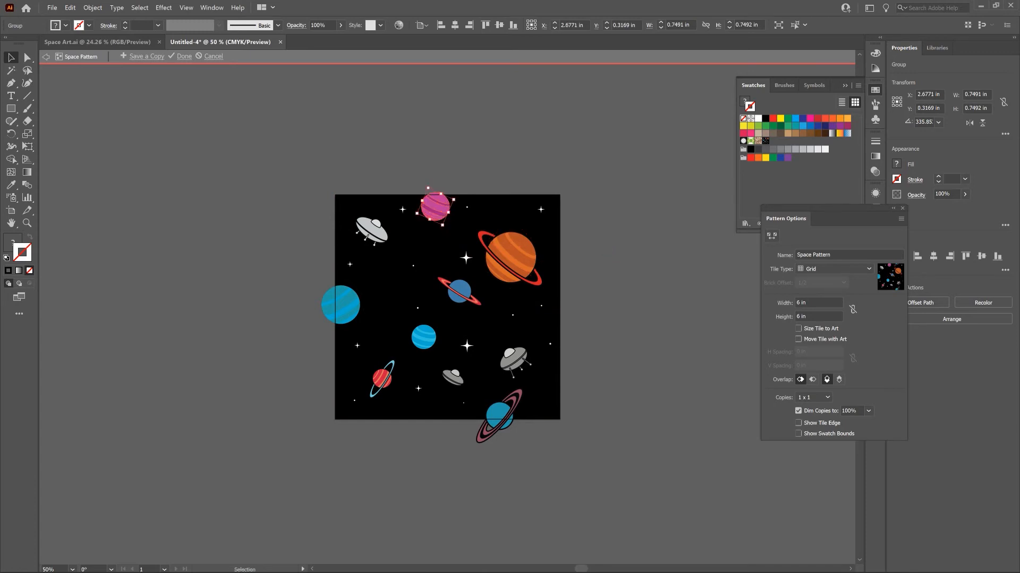
{"action": "left_click", "coordinate": [609, 250]}
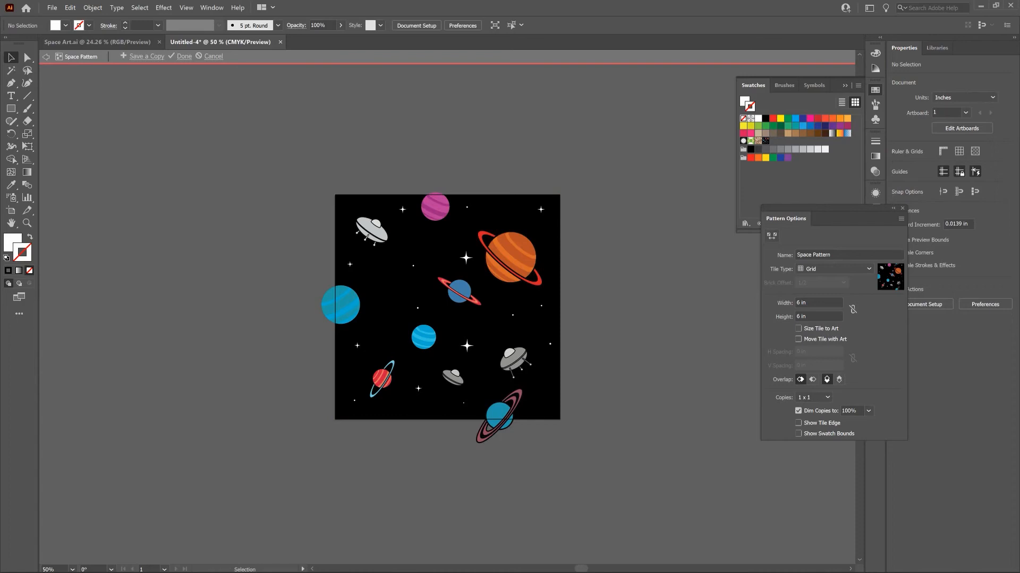
Preview the pattern as 3 x 3 copies and set its overlap to Right in Front and Bottom in Front.
{"action": "left_click", "coordinate": [826, 398]}
{"action": "left_click", "coordinate": [830, 421]}
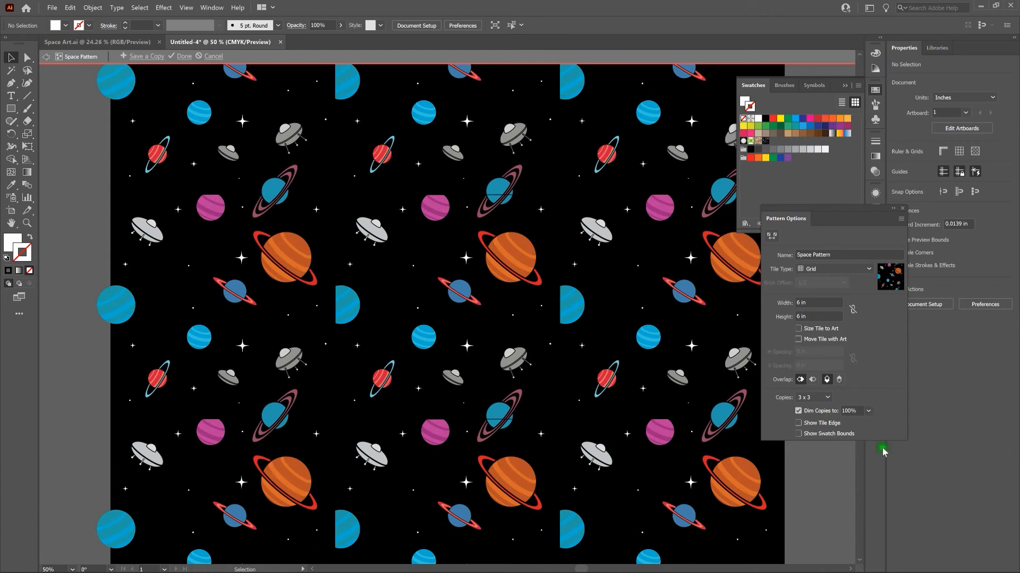
{"action": "left_click", "coordinate": [801, 380]}
{"action": "left_click", "coordinate": [812, 380]}
{"action": "left_click", "coordinate": [813, 381]}
{"action": "left_click", "coordinate": [813, 380]}
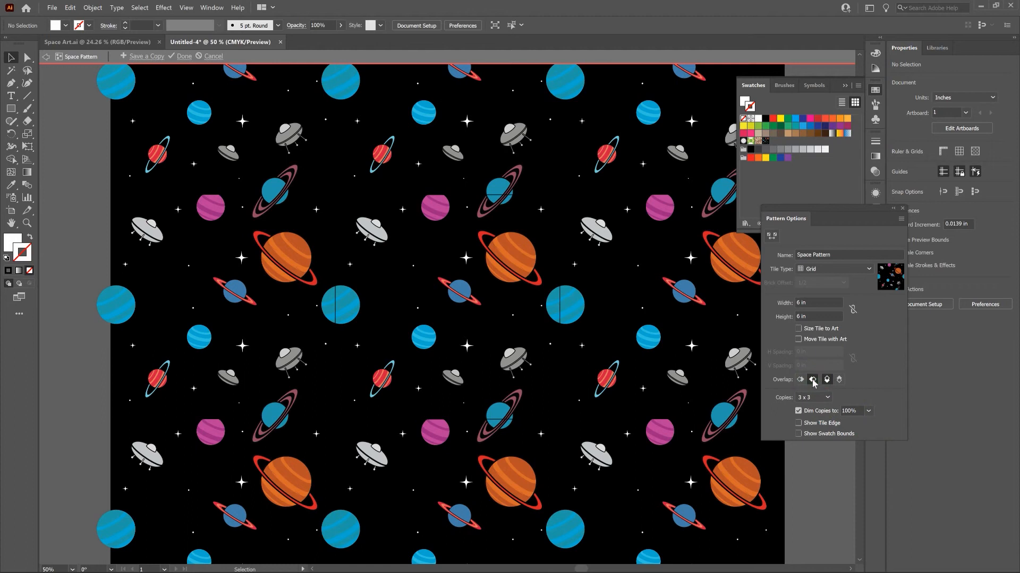
{"action": "left_click", "coordinate": [814, 381]}
{"action": "left_click", "coordinate": [827, 381]}
{"action": "left_click", "coordinate": [839, 381]}
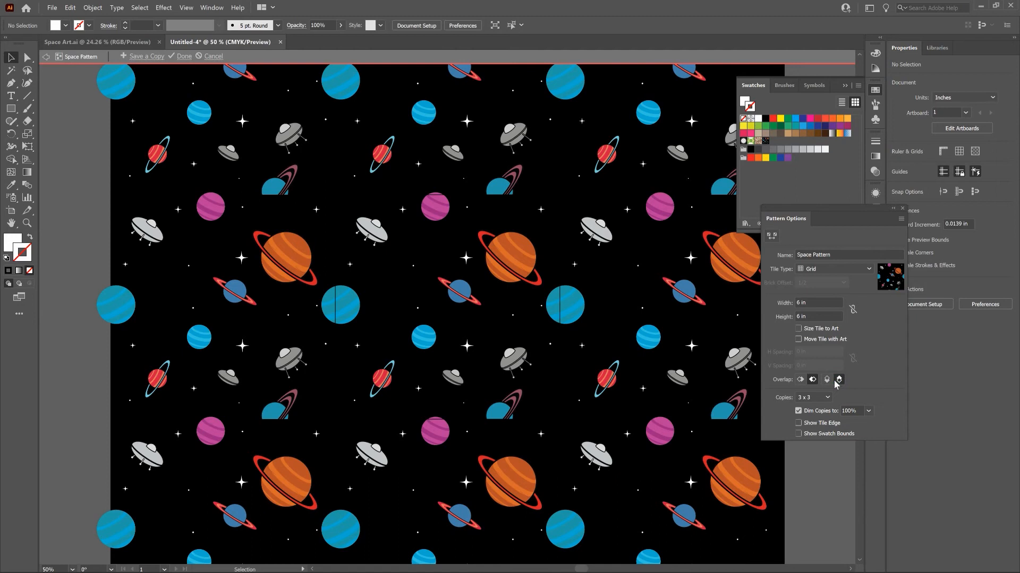
Return to a 1 x 1 preview and move the pink striped planet down inside the tile to about Y 0.59 in.
{"action": "left_click", "coordinate": [824, 399]}
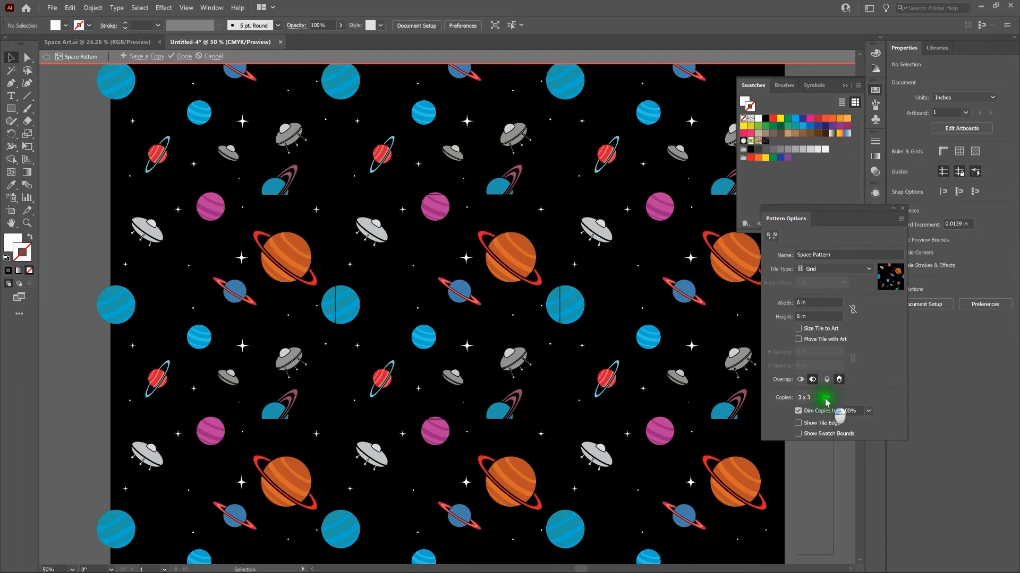
{"action": "left_click", "coordinate": [822, 409]}
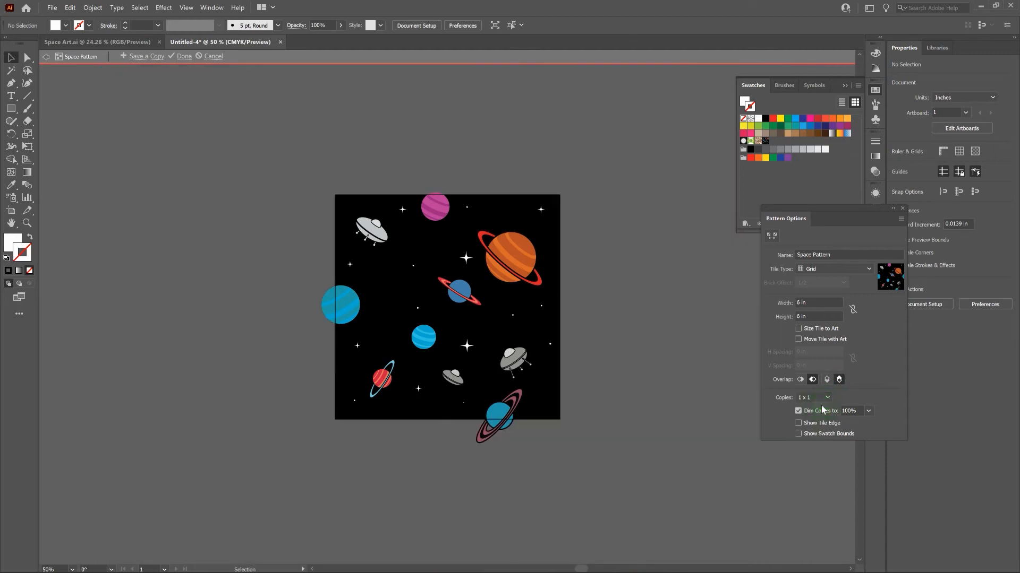
{"action": "left_click", "coordinate": [443, 211]}
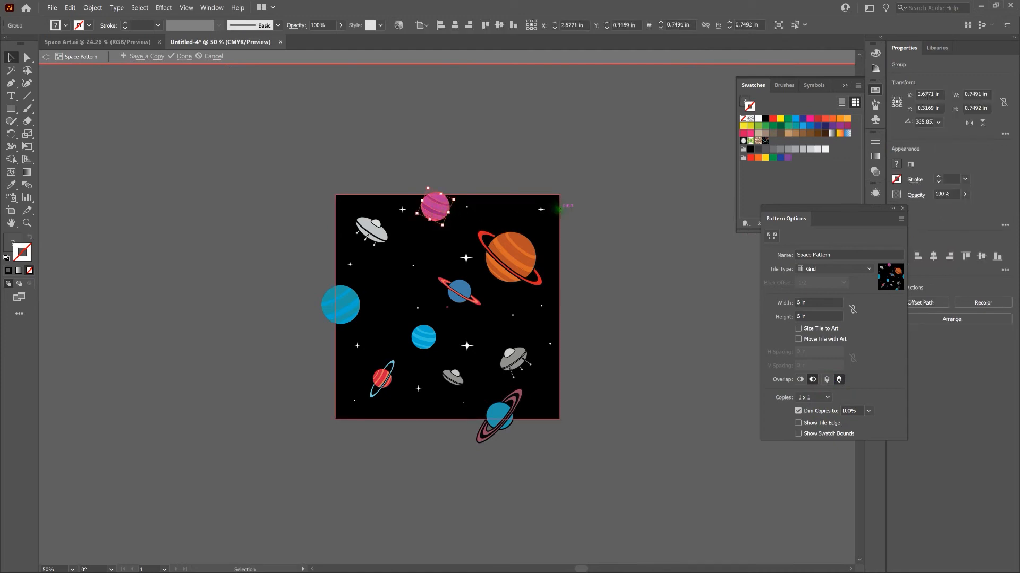
{"action": "key", "text": "Down"}
{"action": "key", "text": "Down"}
{"action": "key", "text": "Down"}
{"action": "key", "text": "Down"}
{"action": "key", "text": "Down"}
{"action": "key", "text": "Down"}
{"action": "key", "text": "Down"}
{"action": "key", "text": "Down"}
{"action": "key", "text": "Down"}
{"action": "key", "text": "Down"}
{"action": "key", "text": "Down"}
{"action": "key", "text": "Down"}
{"action": "key", "text": "Down"}
{"action": "key", "text": "Down"}
{"action": "key", "text": "Down"}
{"action": "key", "text": "Down"}
{"action": "key", "text": "Down"}
{"action": "key", "text": "Down"}
{"action": "key", "text": "Down"}
{"action": "key", "text": "Down"}
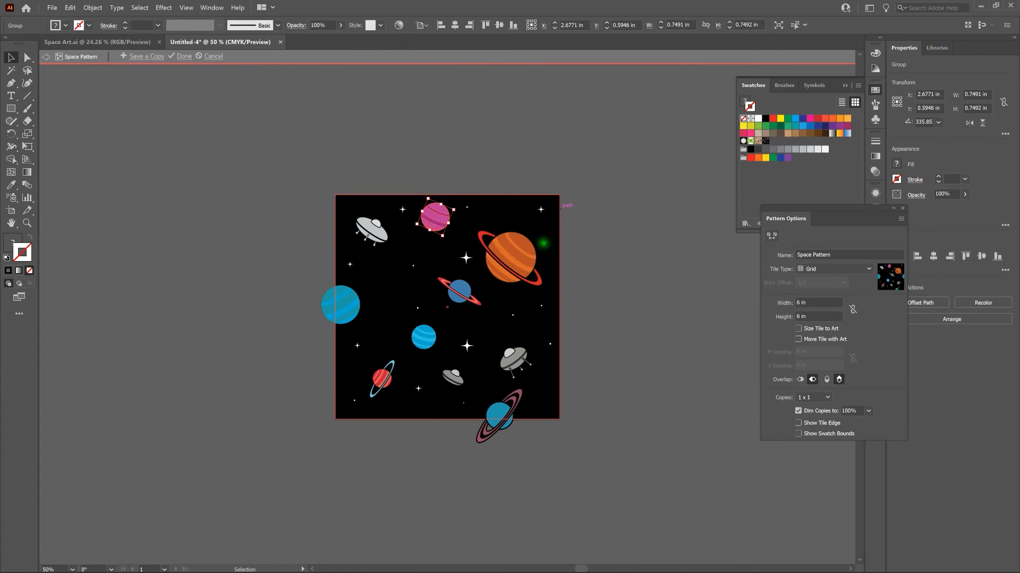
Preview the pattern as 3 x 3 copies again and set the vertical overlap to Top in Front.
{"action": "left_click", "coordinate": [820, 401]}
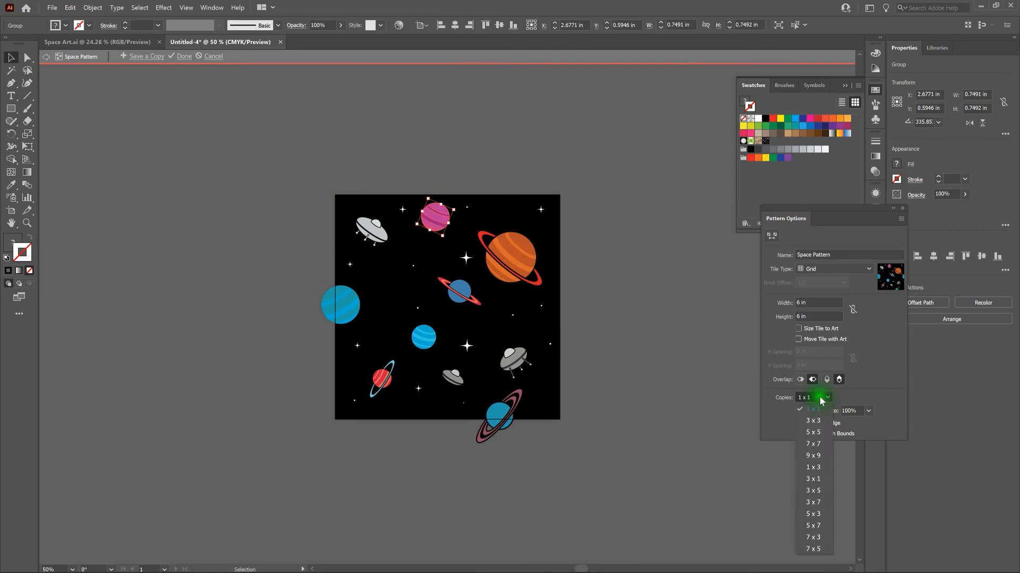
{"action": "left_click", "coordinate": [825, 425]}
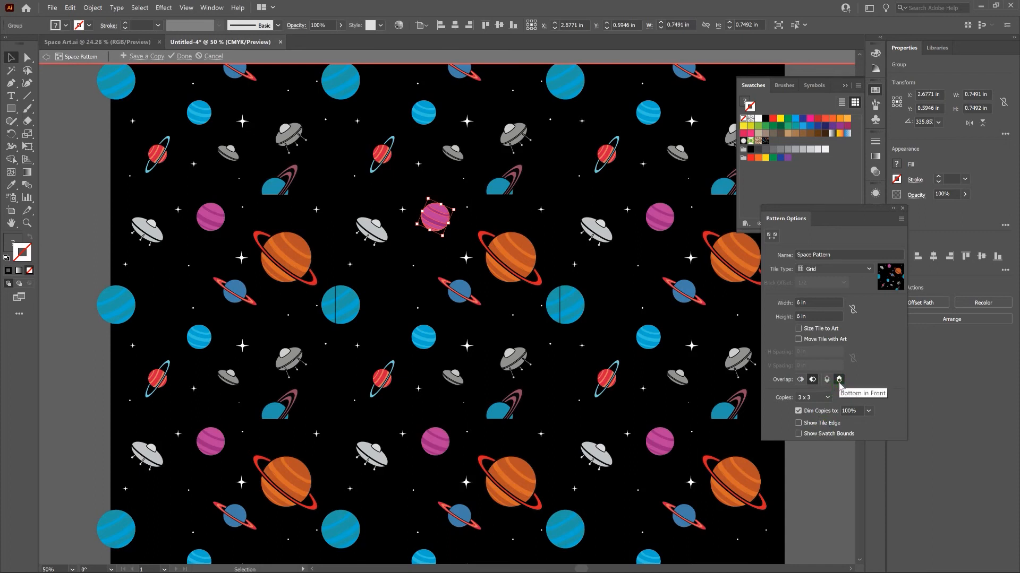
{"action": "left_click", "coordinate": [827, 380]}
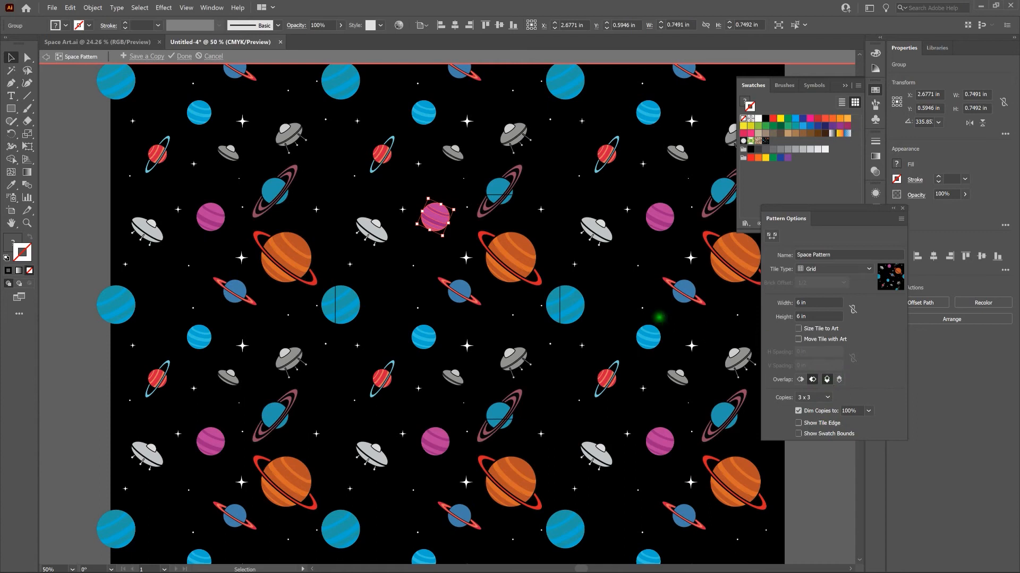
{"action": "left_click", "coordinate": [650, 302]}
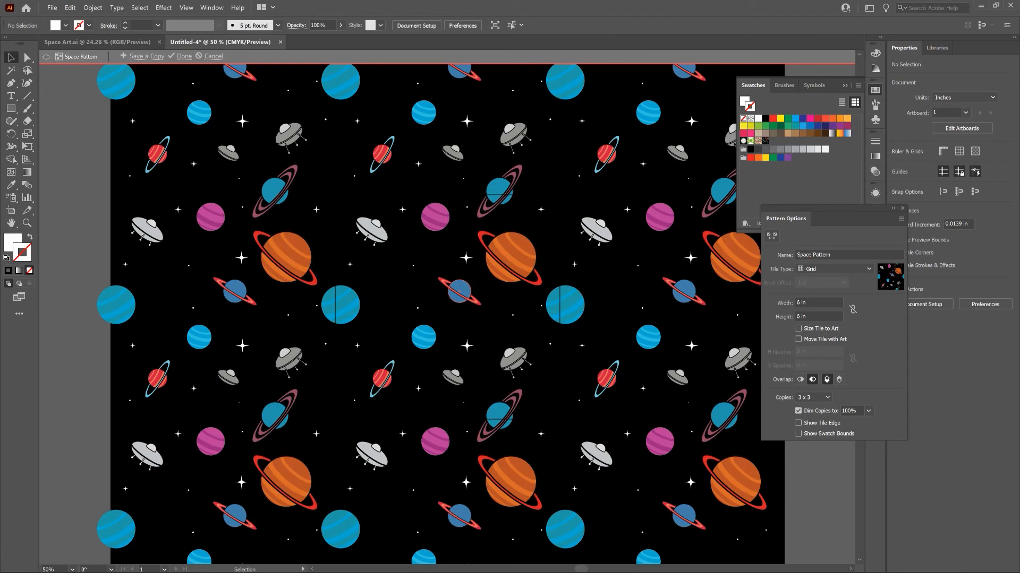
Move the small blue planet with the red ring left to about X 3.04 in and deselect everything.
{"action": "left_click", "coordinate": [460, 290]}
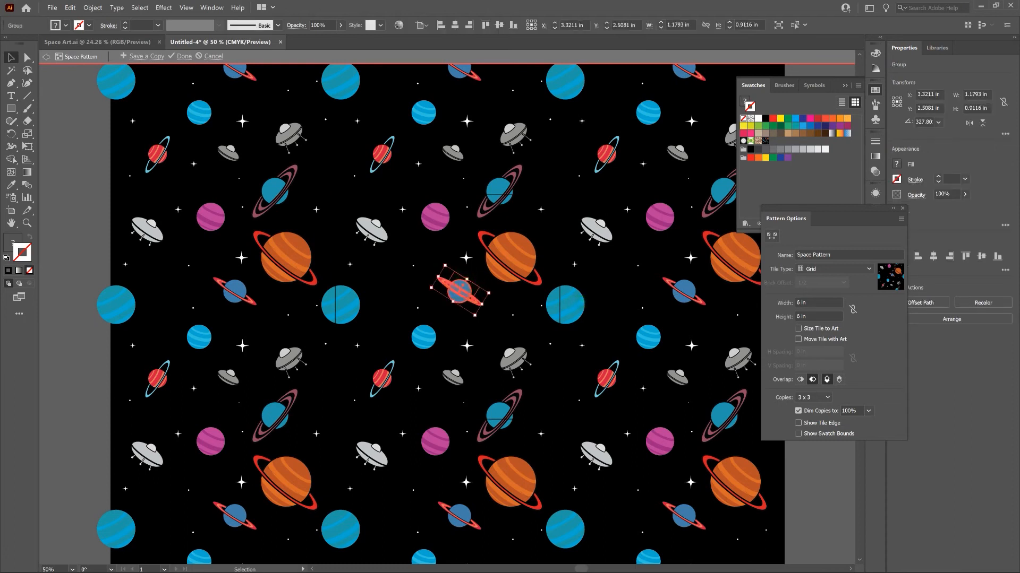
{"action": "key", "text": "shift+Left"}
{"action": "key", "text": "shift+Left"}
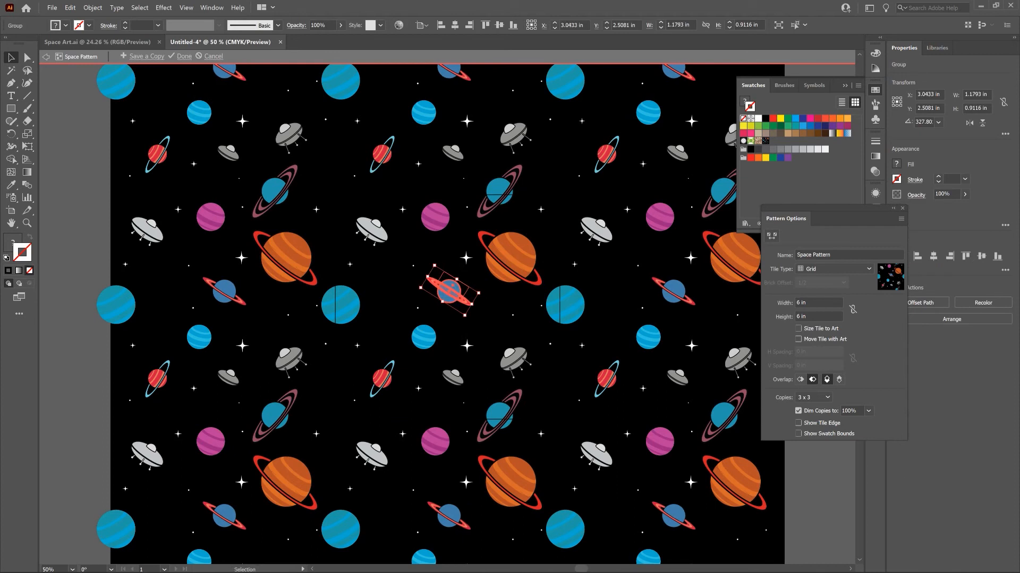
{"action": "left_click", "coordinate": [516, 297]}
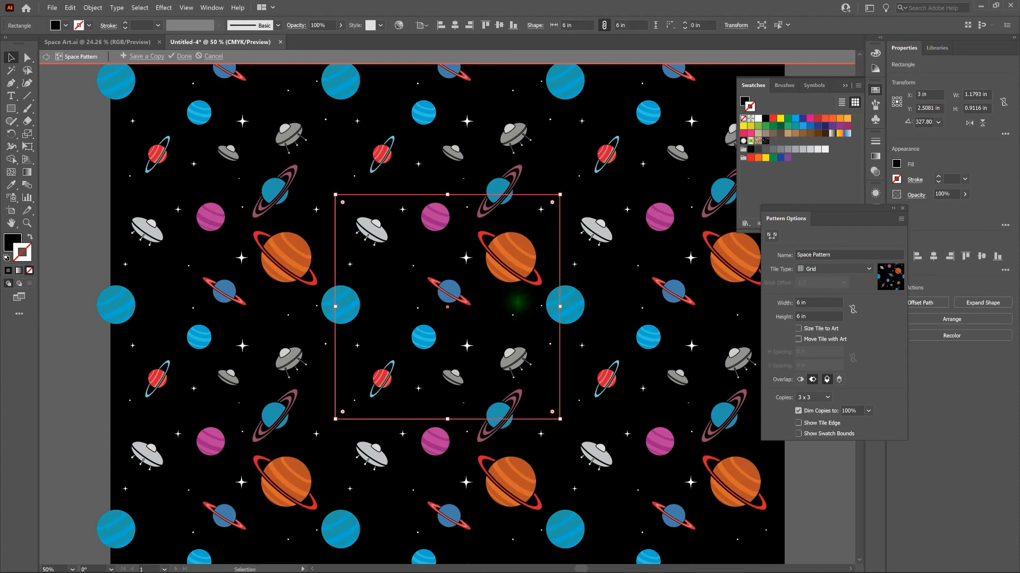
{"action": "left_click", "coordinate": [595, 277]}
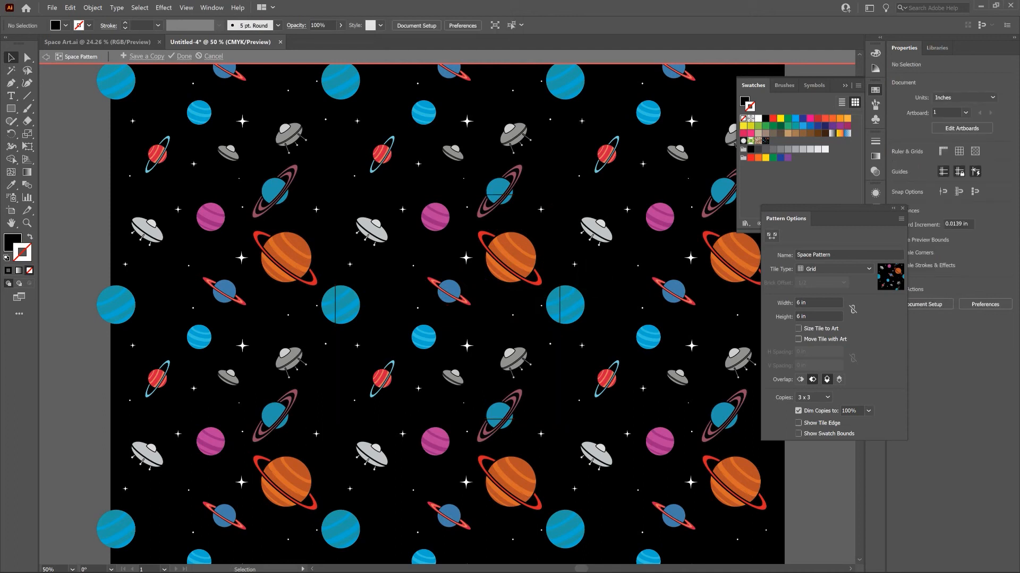
{"action": "left_click", "coordinate": [596, 279]}
Dim the pattern copies to 50% to distinguish the original tile, and set the dimming back to 100%.
{"action": "left_click", "coordinate": [857, 411]}
{"action": "left_click", "coordinate": [868, 411]}
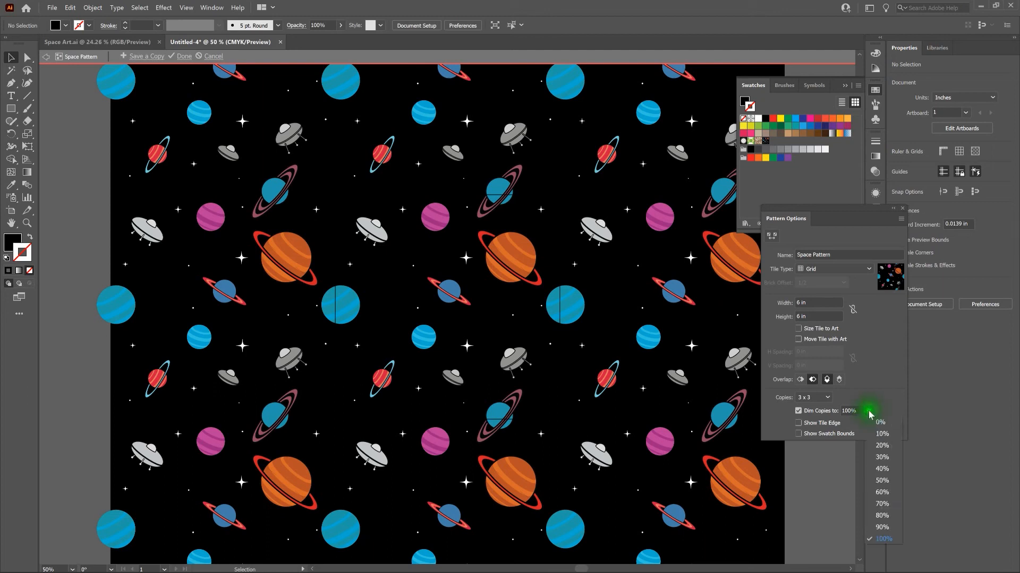
{"action": "left_click", "coordinate": [883, 480]}
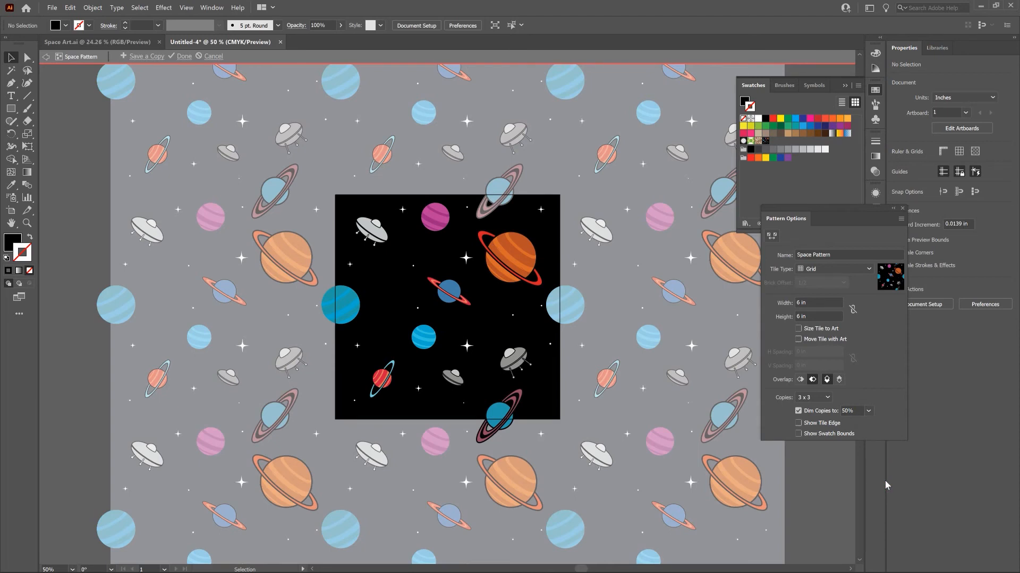
{"action": "left_click", "coordinate": [868, 411]}
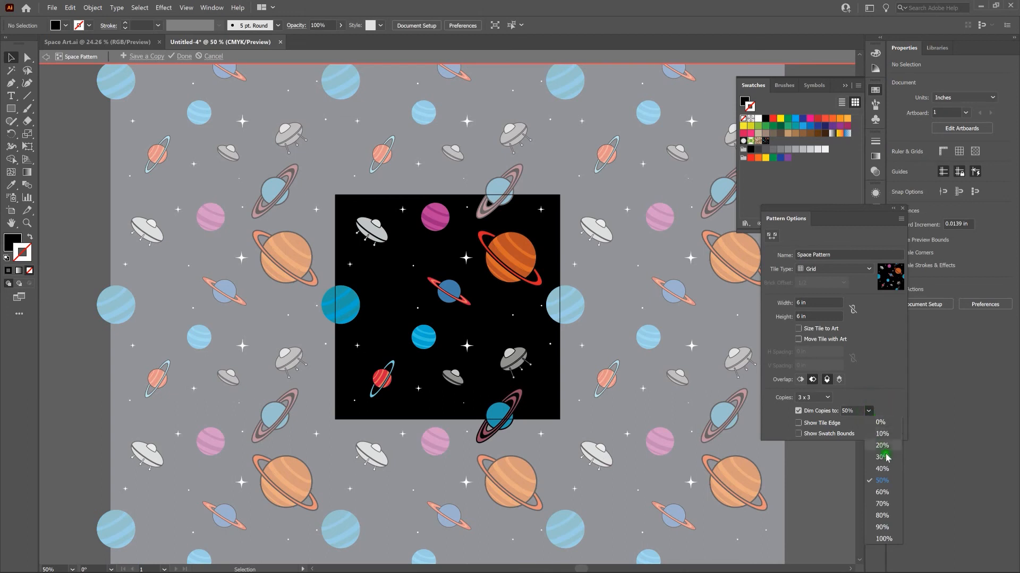
{"action": "left_click", "coordinate": [882, 540]}
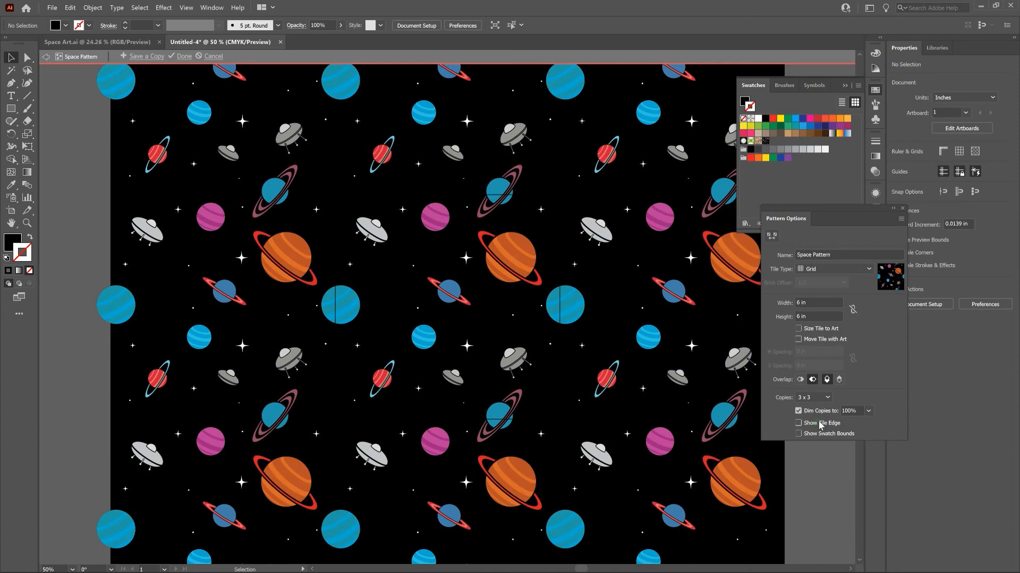
Close the pattern options and exit pattern editing mode, reopening the Space Pattern swatch once to check it before exiting again.
{"action": "left_click", "coordinate": [841, 425]}
{"action": "left_click", "coordinate": [905, 208]}
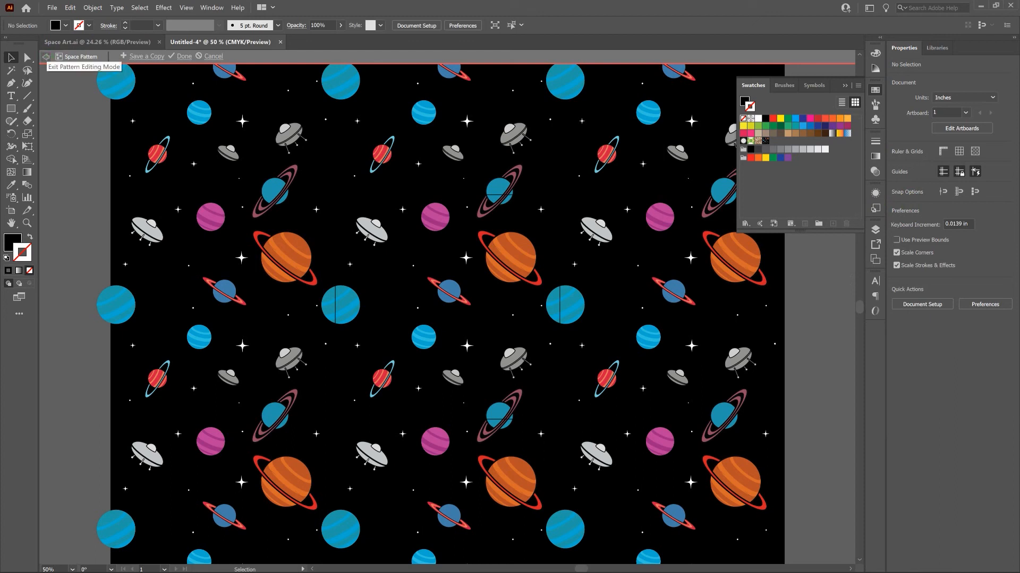
{"action": "left_click", "coordinate": [45, 56]}
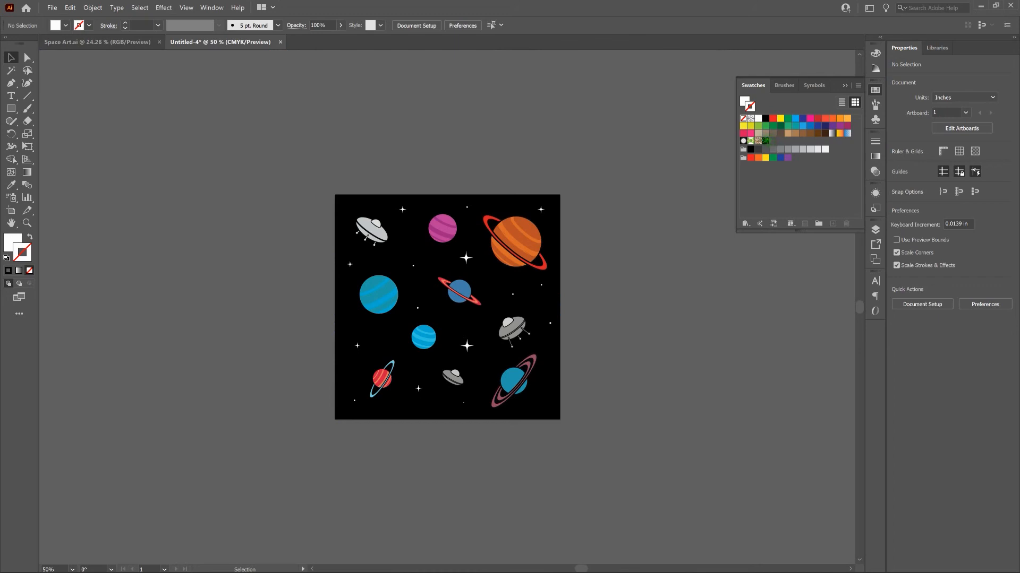
{"action": "double_click", "coordinate": [765, 141]}
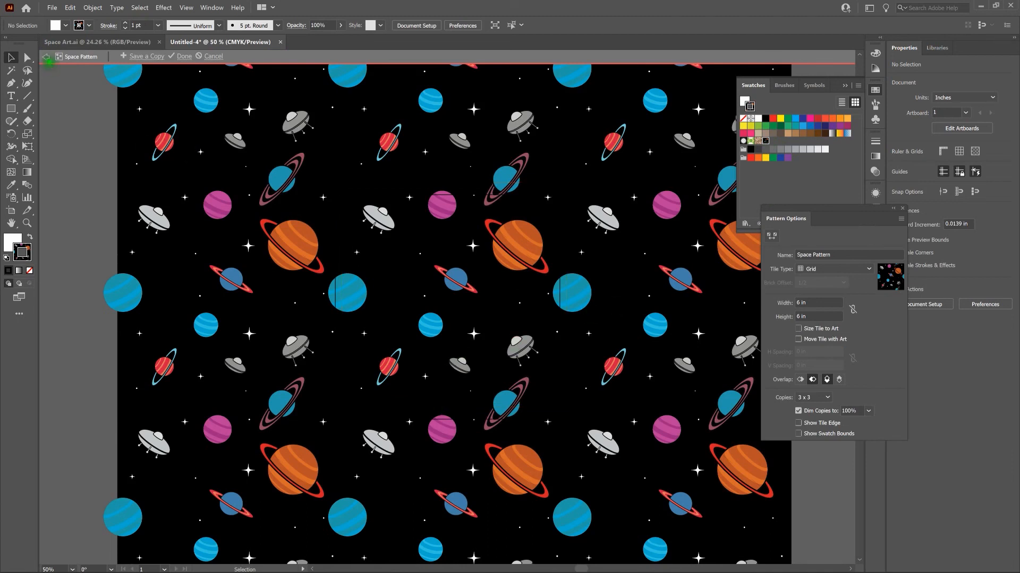
{"action": "left_click", "coordinate": [47, 56]}
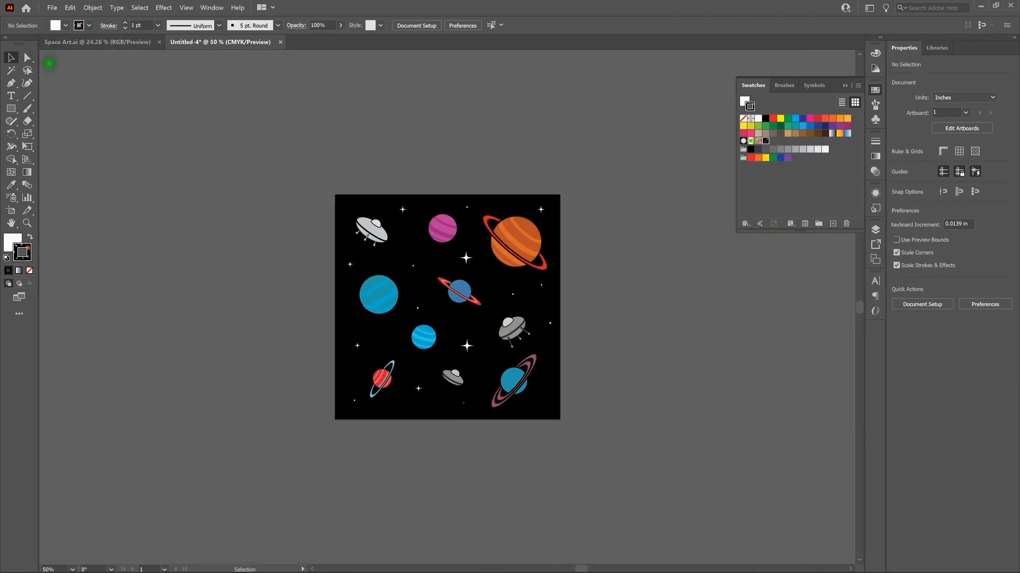
Create a 6 x 6 in rectangle filled with the Space Pattern swatch beside the original artwork.
{"action": "left_click", "coordinate": [11, 109]}
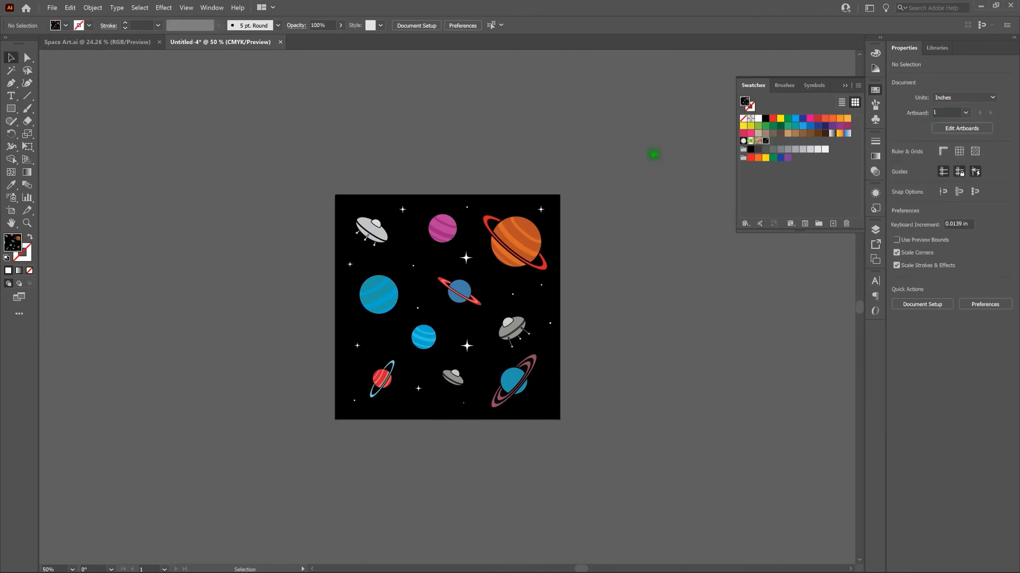
{"action": "left_click", "coordinate": [12, 109]}
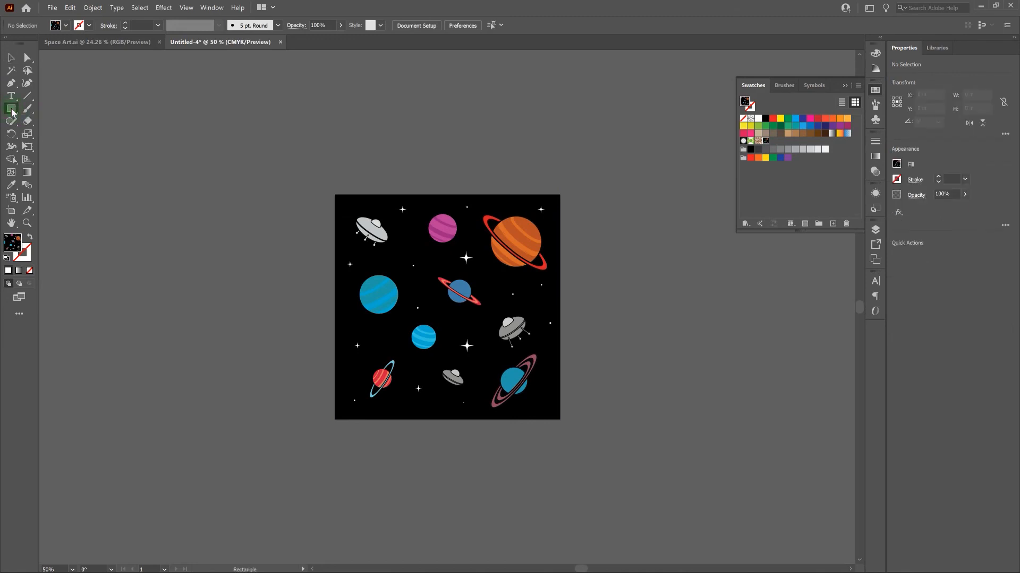
{"action": "key", "text": "m"}
{"action": "left_click", "coordinate": [144, 175]}
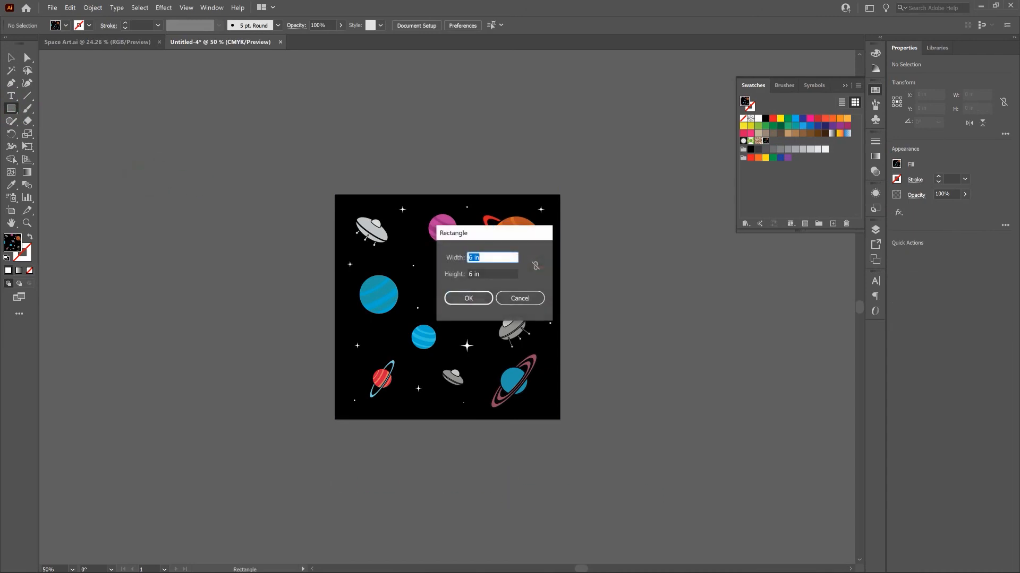
{"action": "key", "text": "Return"}
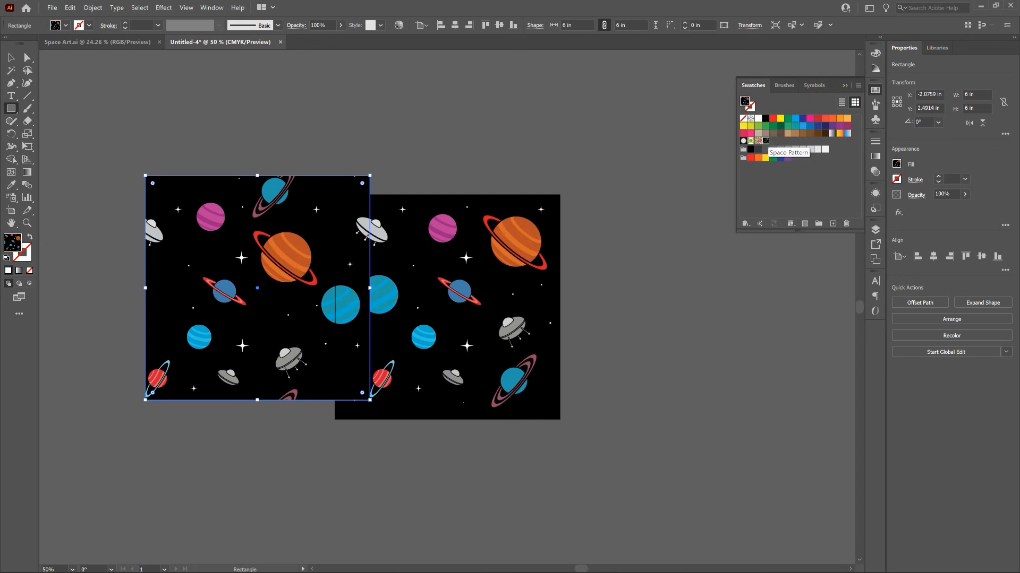
Cut the pattern-filled rectangle and paste it into the blank Untitled-1 document.
{"action": "left_click", "coordinate": [12, 58]}
{"action": "left_click", "coordinate": [183, 117]}
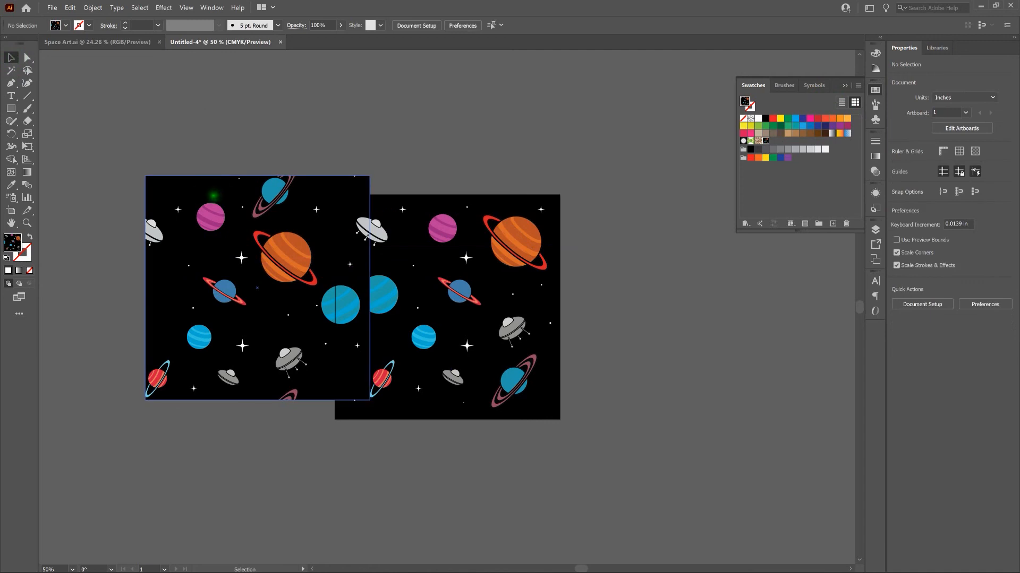
{"action": "key", "text": "a"}
{"action": "left_click", "coordinate": [213, 196]}
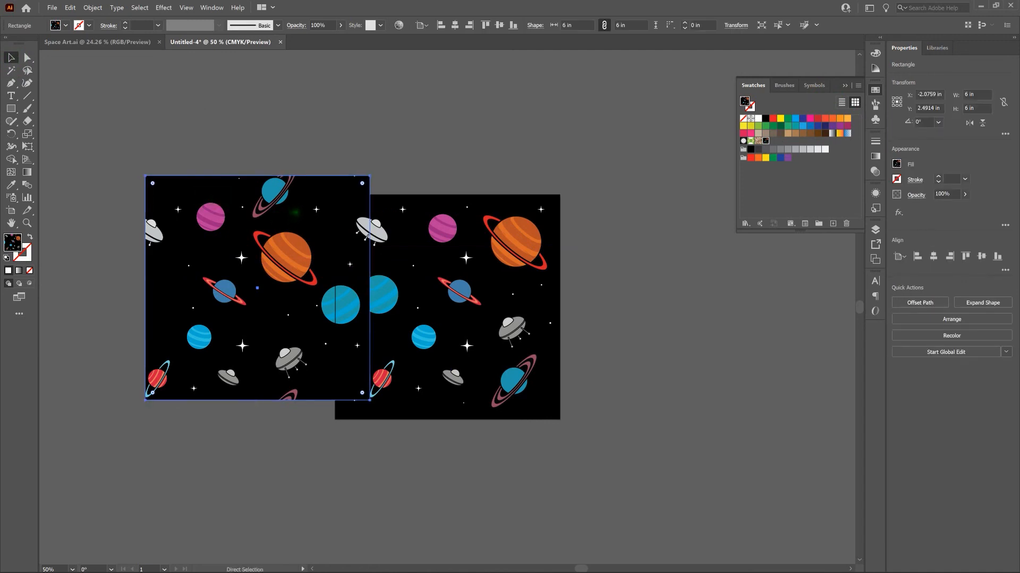
{"action": "key", "text": "ctrl+x"}
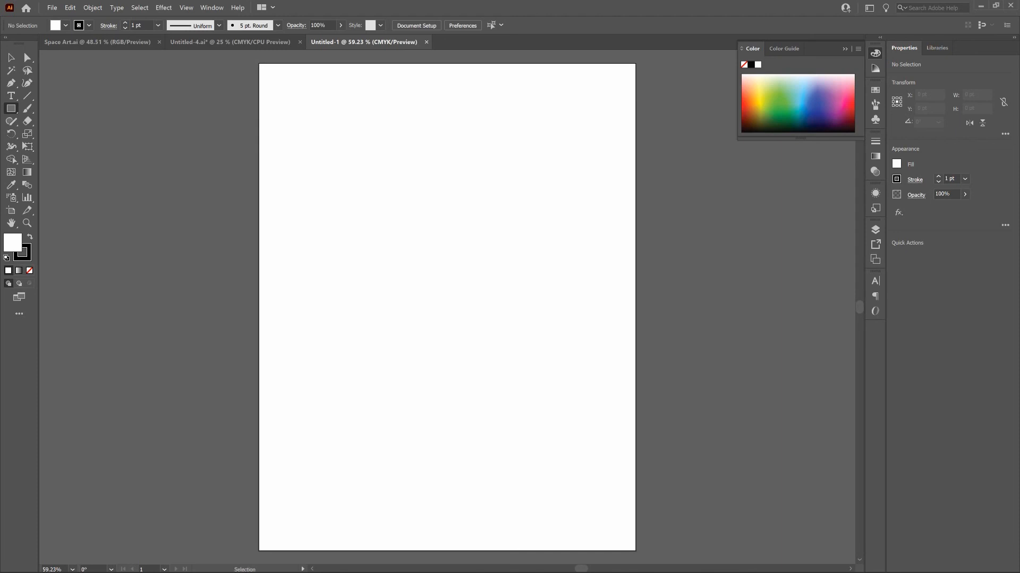
{"action": "key", "text": "ctrl+v"}
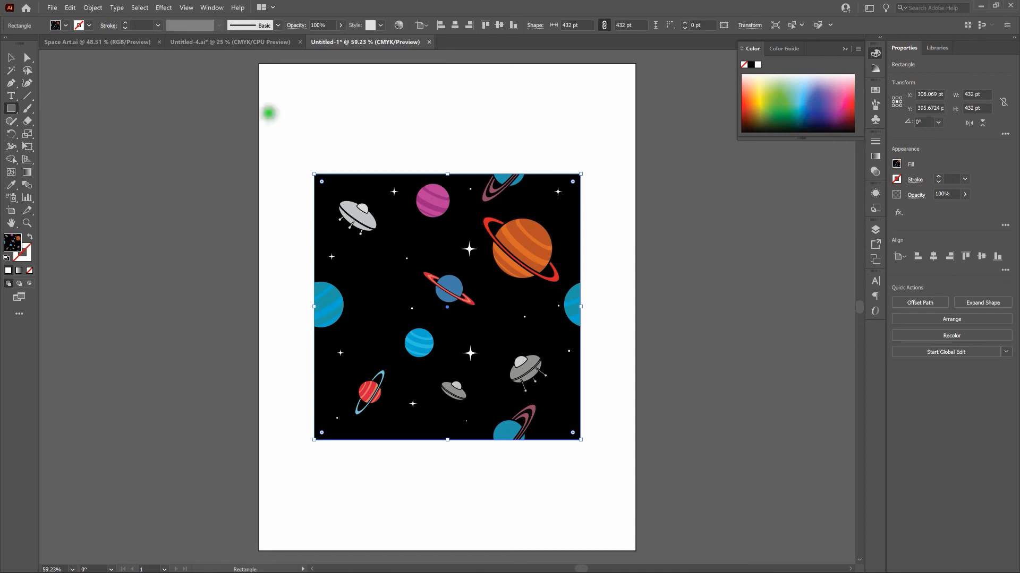
Display the new document's swatches and open the transferred Space Pattern swatch for editing.
{"action": "left_click", "coordinate": [875, 90]}
{"action": "left_click_drag", "start_coordinate": [875, 90], "coordinate": [831, 78]}
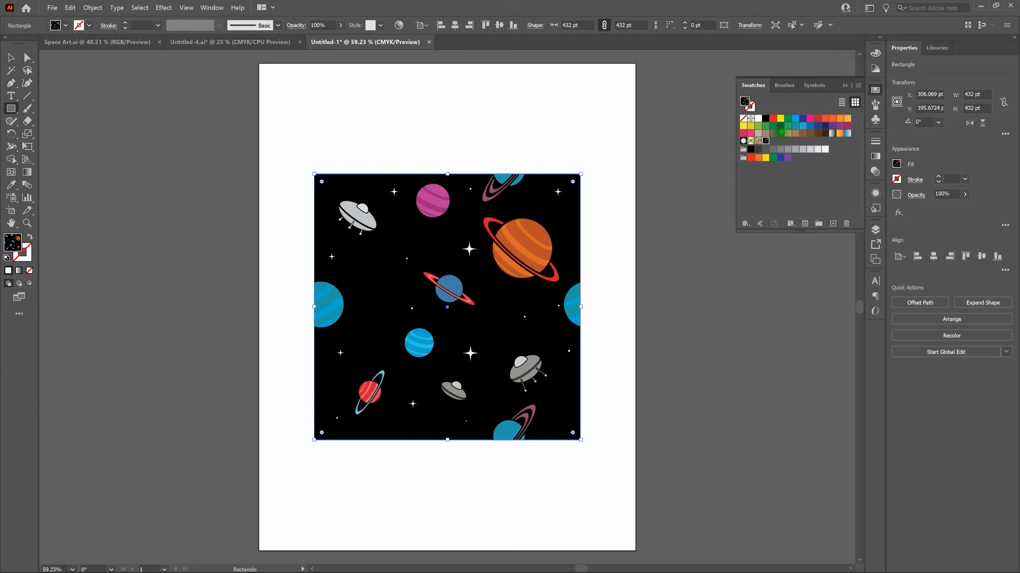
{"action": "double_click", "coordinate": [765, 141]}
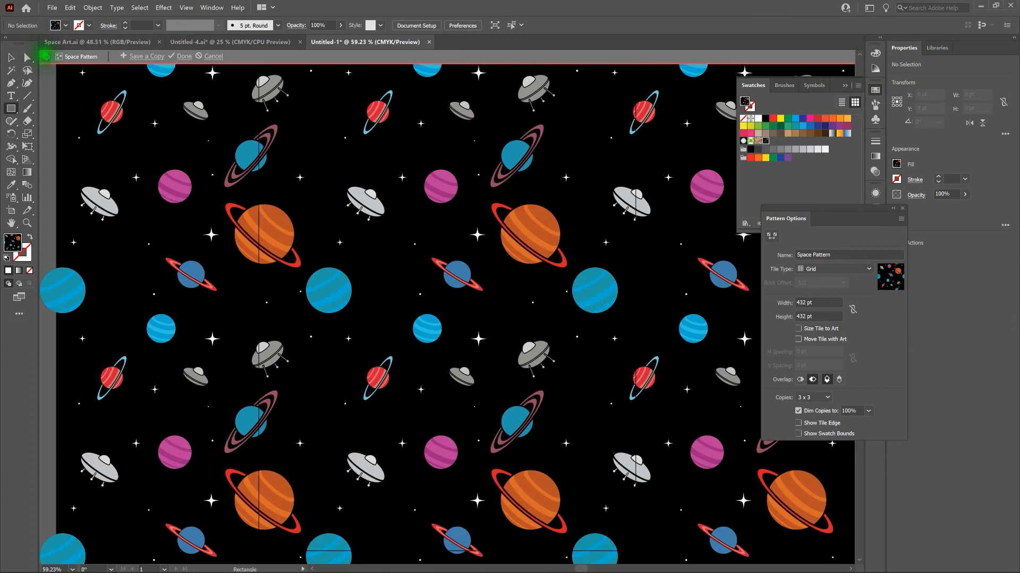
Exit pattern editing mode and delete the pasted pattern-filled square from the artboard.
{"action": "left_click", "coordinate": [46, 56]}
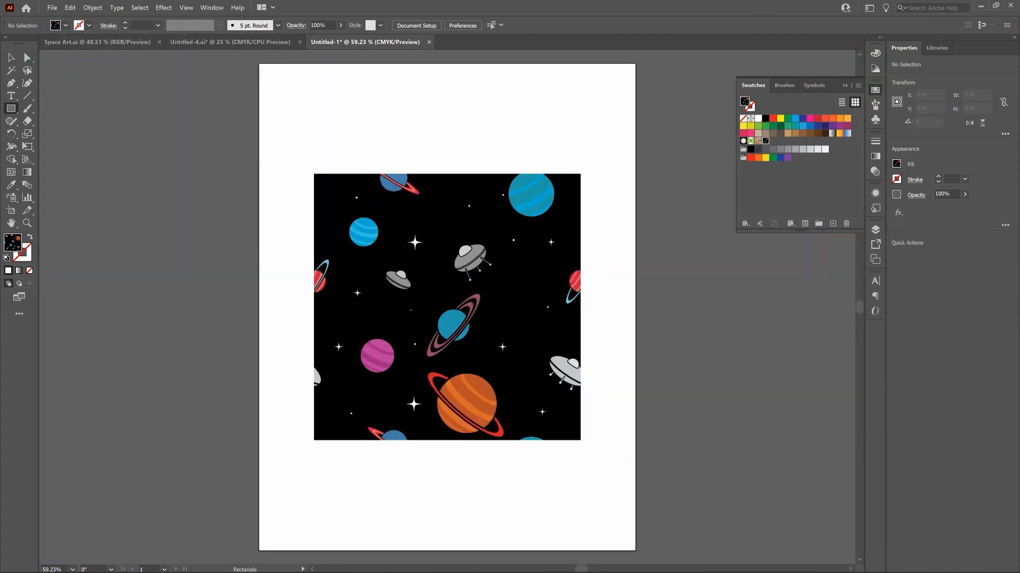
{"action": "left_click", "coordinate": [12, 57]}
{"action": "key", "text": "v"}
{"action": "left_click", "coordinate": [358, 218]}
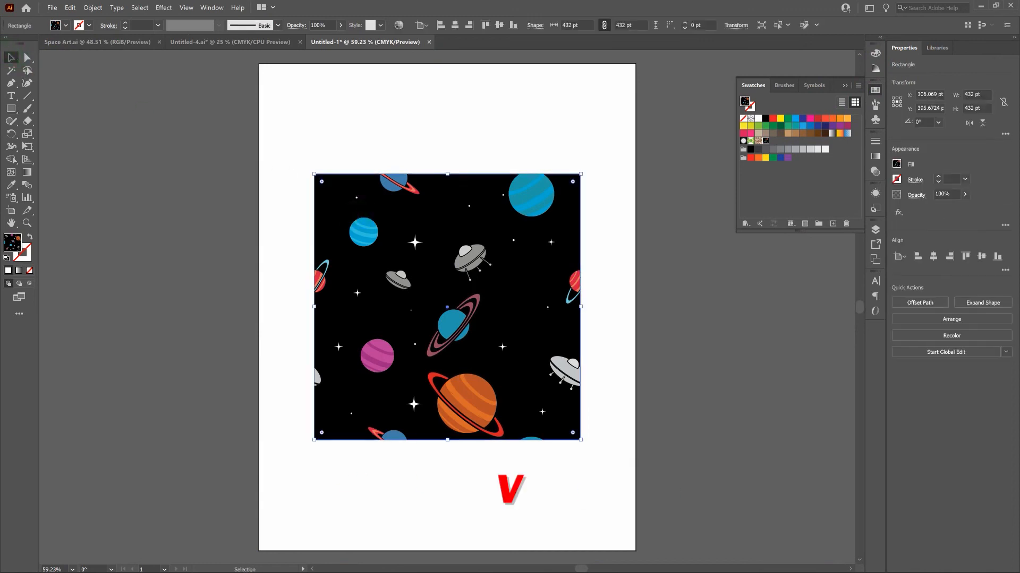
{"action": "key", "text": "Delete"}
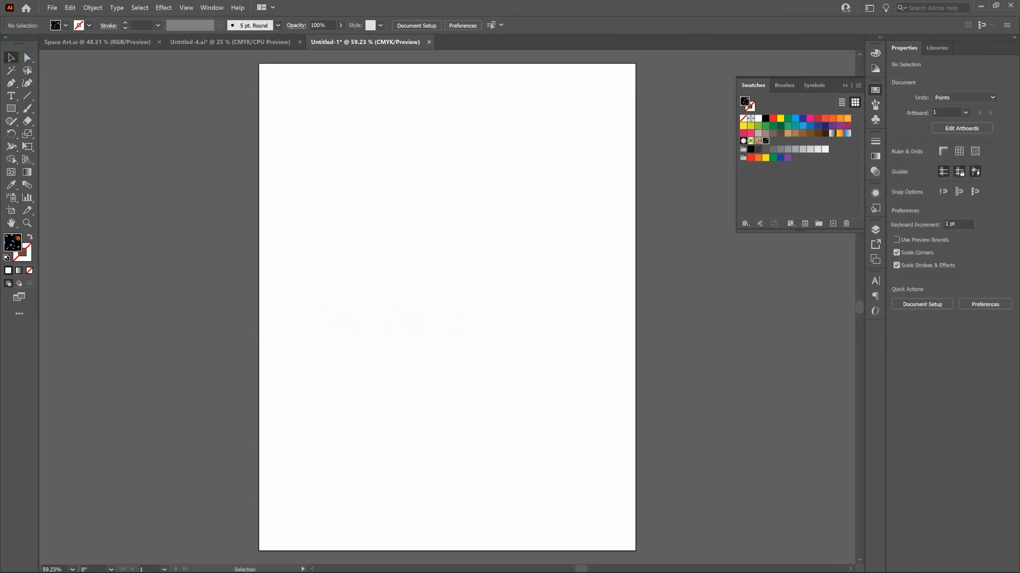
Draw a 612 x 792 pt rectangle filled with the Space Pattern swatch covering the whole artboard, and deselect it.
{"action": "key", "text": "m"}
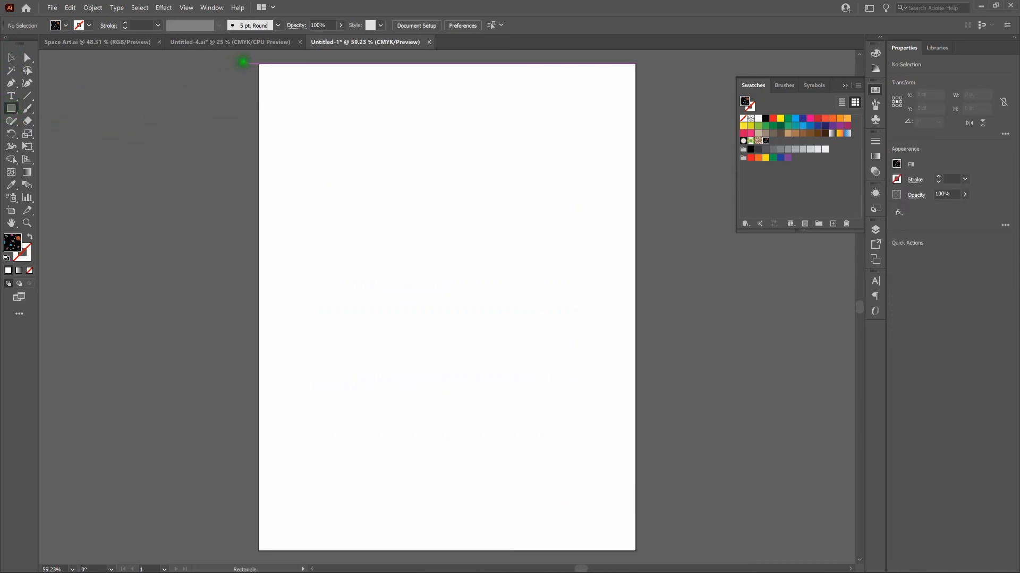
{"action": "left_click_drag", "start_coordinate": [258, 63], "coordinate": [635, 550]}
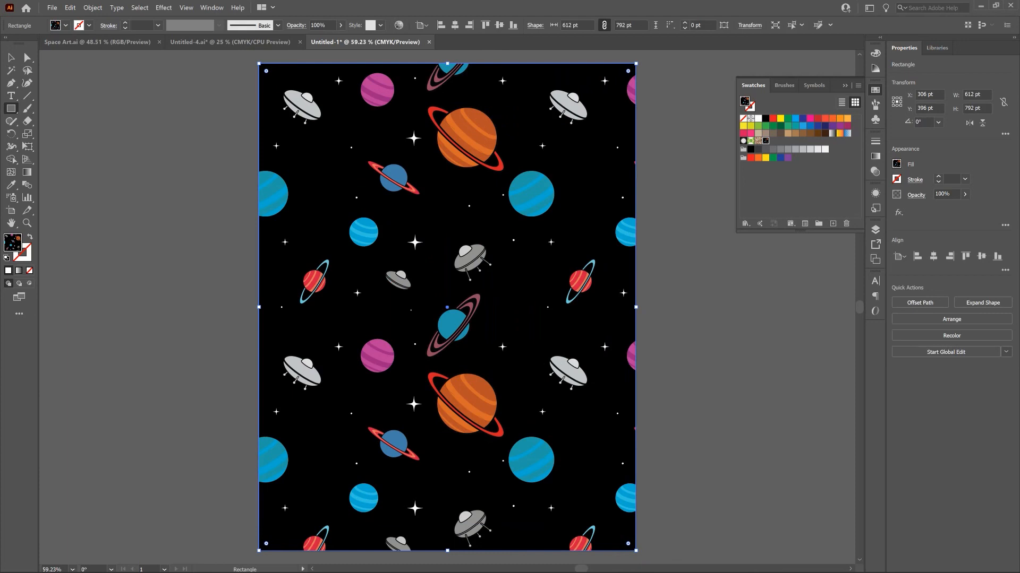
{"action": "key", "text": "v"}
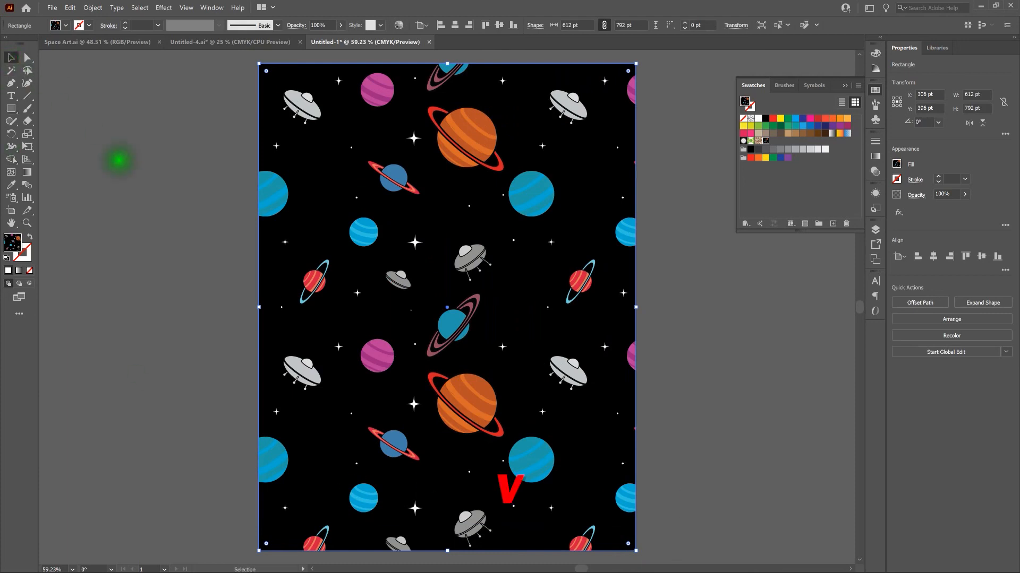
{"action": "left_click", "coordinate": [119, 159]}
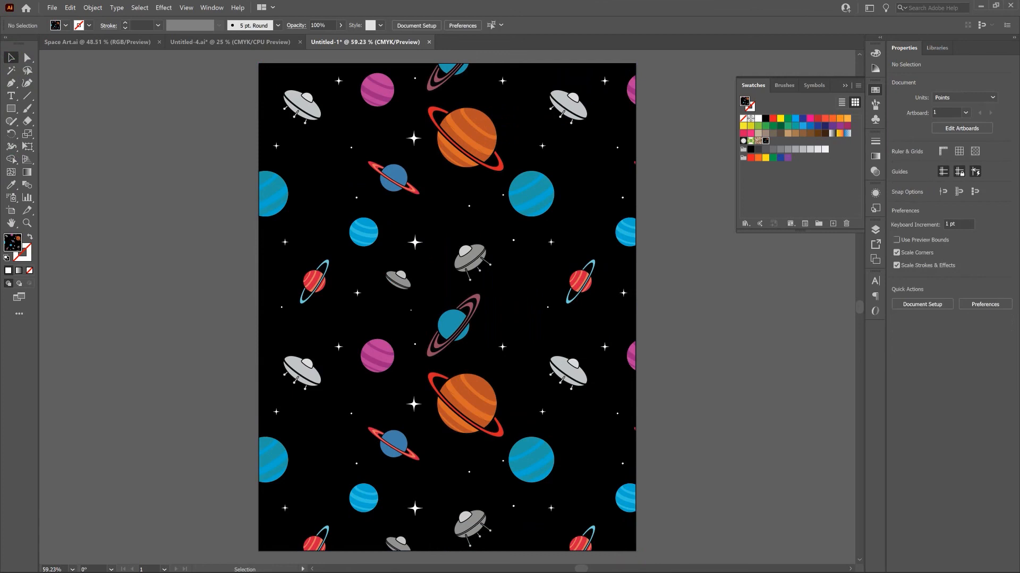